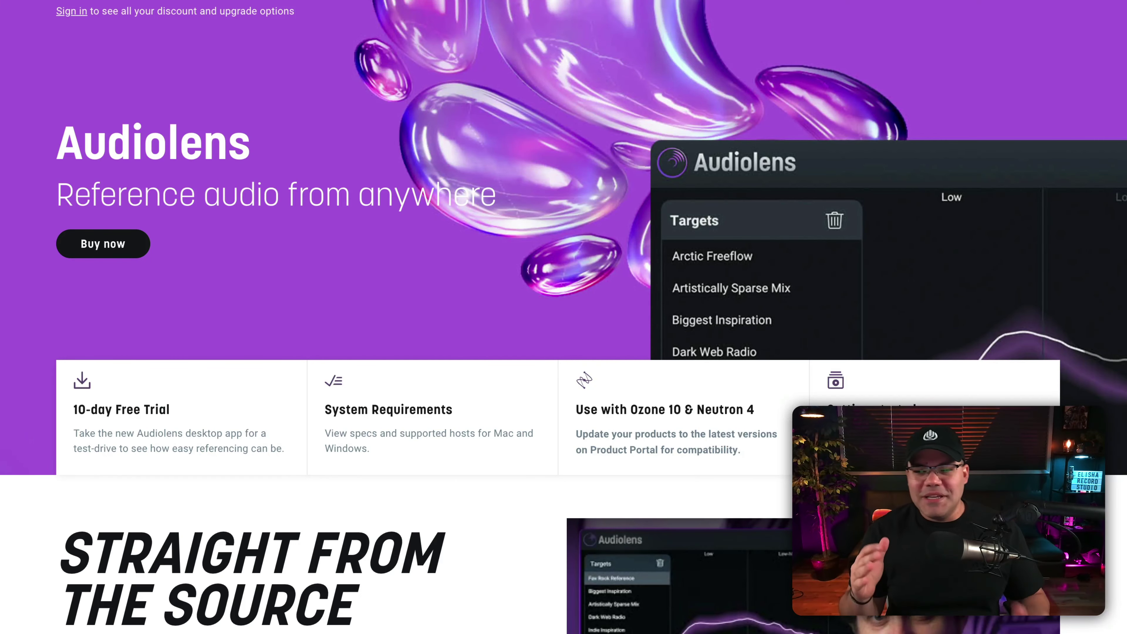
# Step: Scroll down the Audiolens product page to the 'Why use Audiolens?' section
pyautogui.scroll(-15, 563, 317)
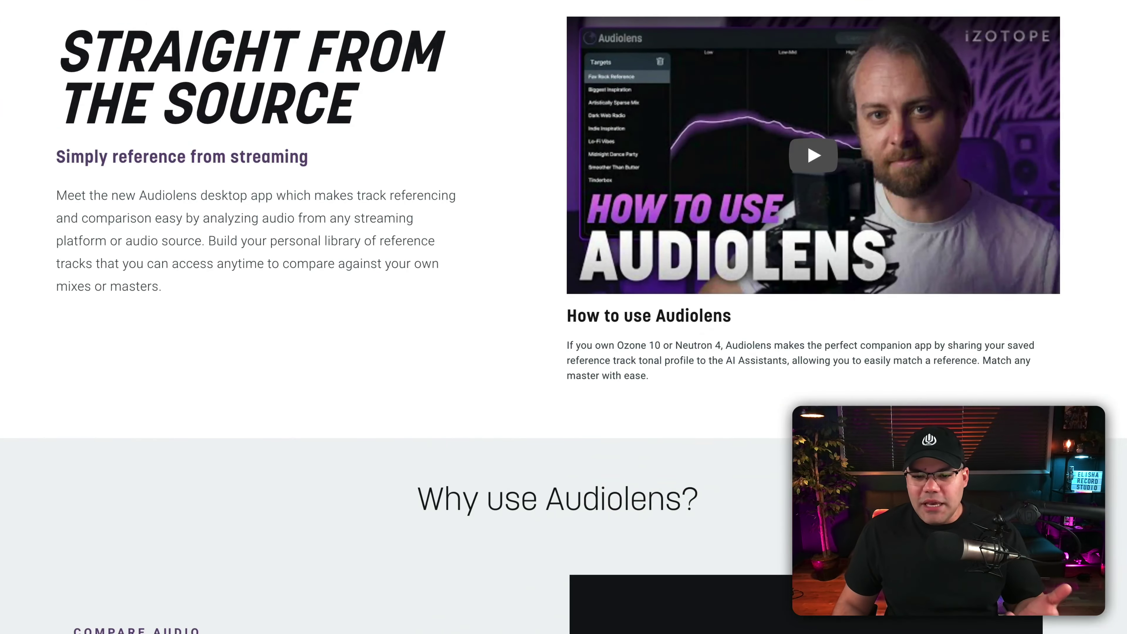
pyautogui.scroll(6, 563, 317)
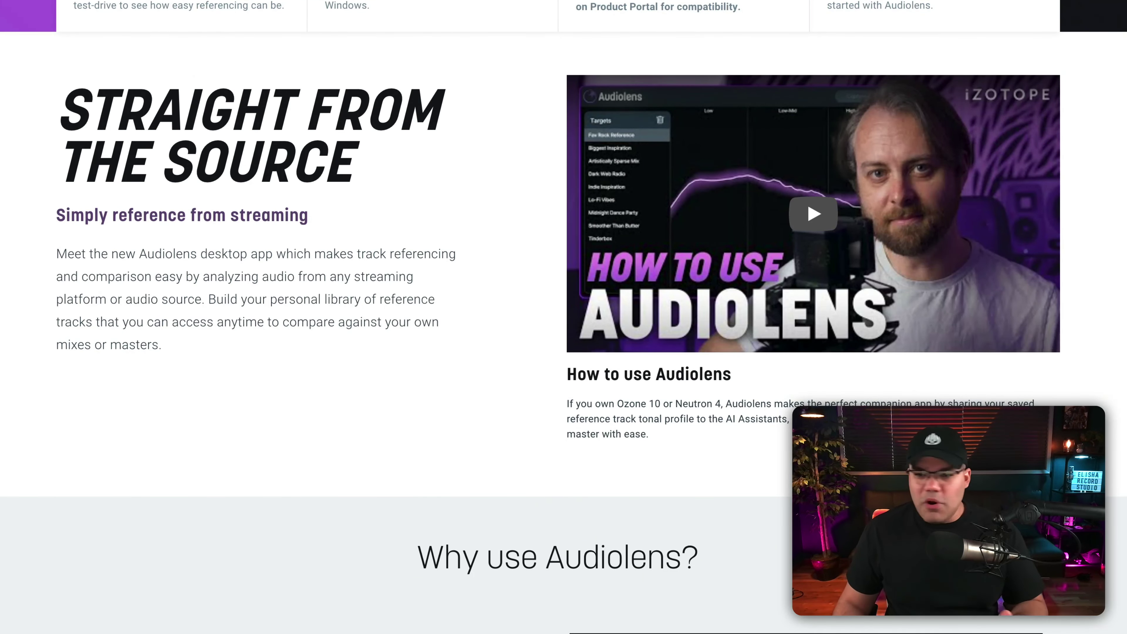
pyautogui.scroll(-4, 563, 317)
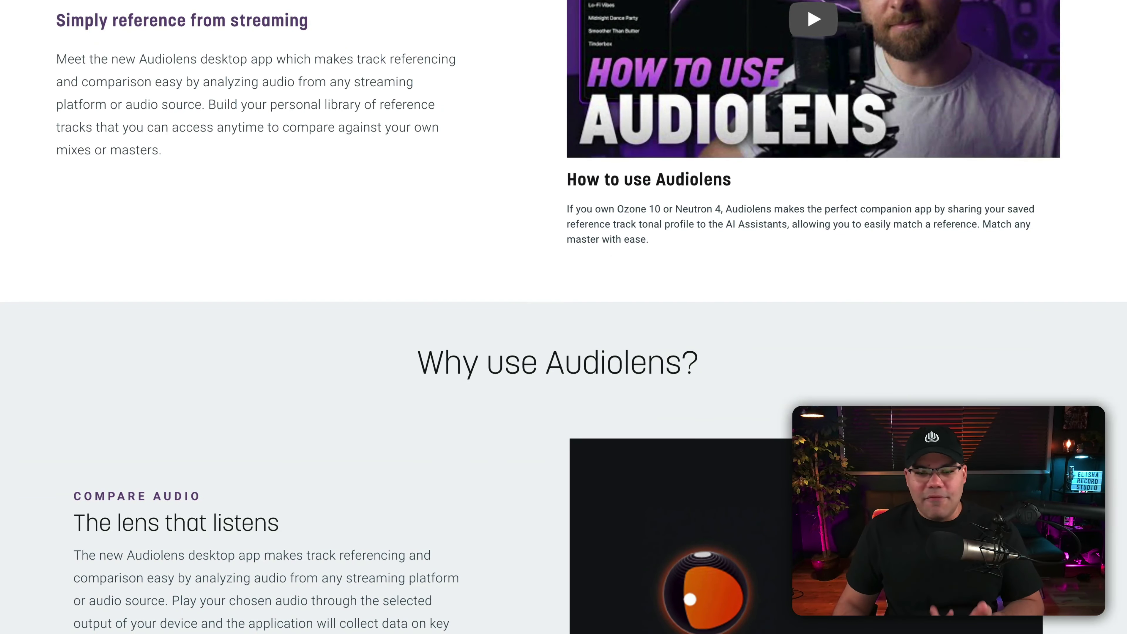
pyautogui.scroll(-2, 564, 317)
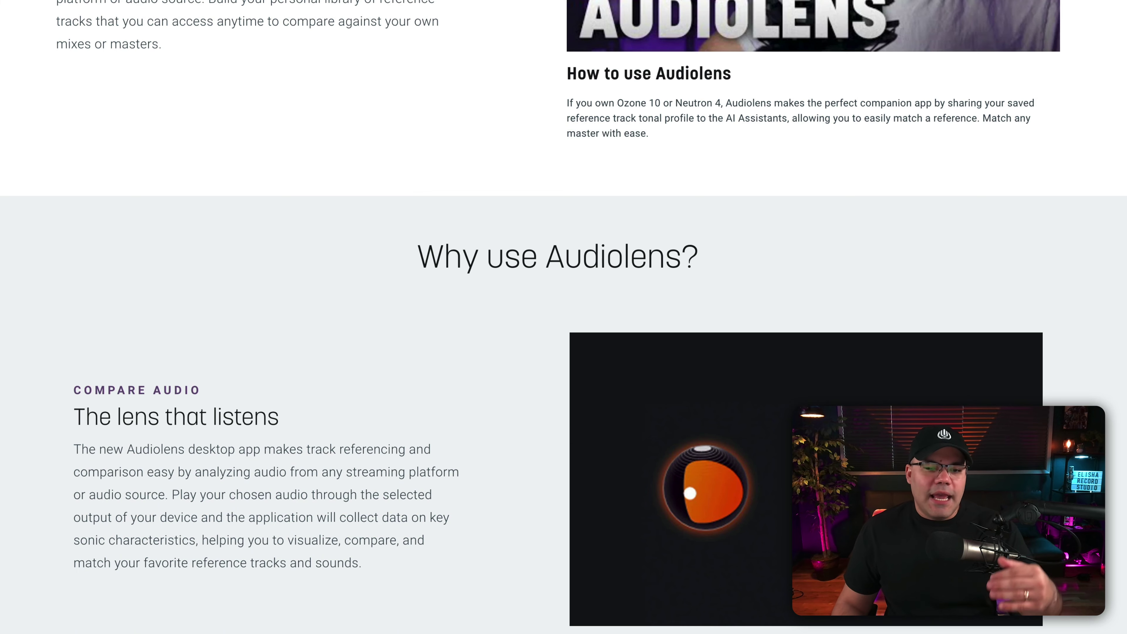
pyautogui.scroll(-4, 513, 204)
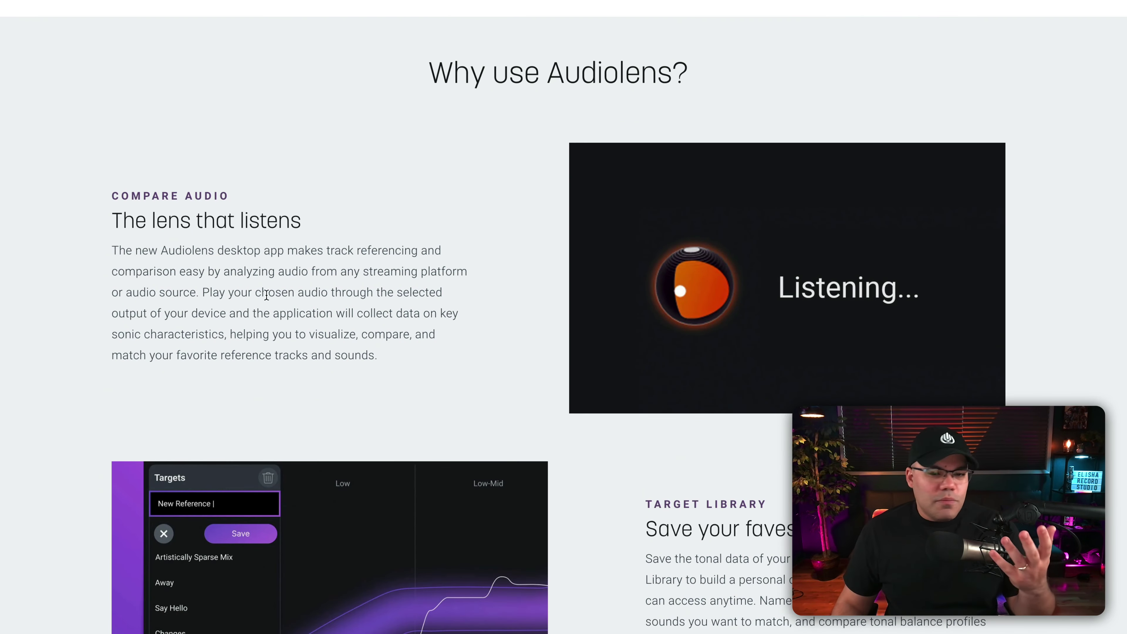
# Step: Highlight the Compare Audio lines about playing audio, collecting data, and visualizing and comparing
pyautogui.moveTo(269, 292); pyautogui.dragTo(401, 287)
pyautogui.moveTo(157, 313); pyautogui.dragTo(268, 316)
pyautogui.click(286, 317)
pyautogui.moveTo(379, 313); pyautogui.dragTo(395, 313)
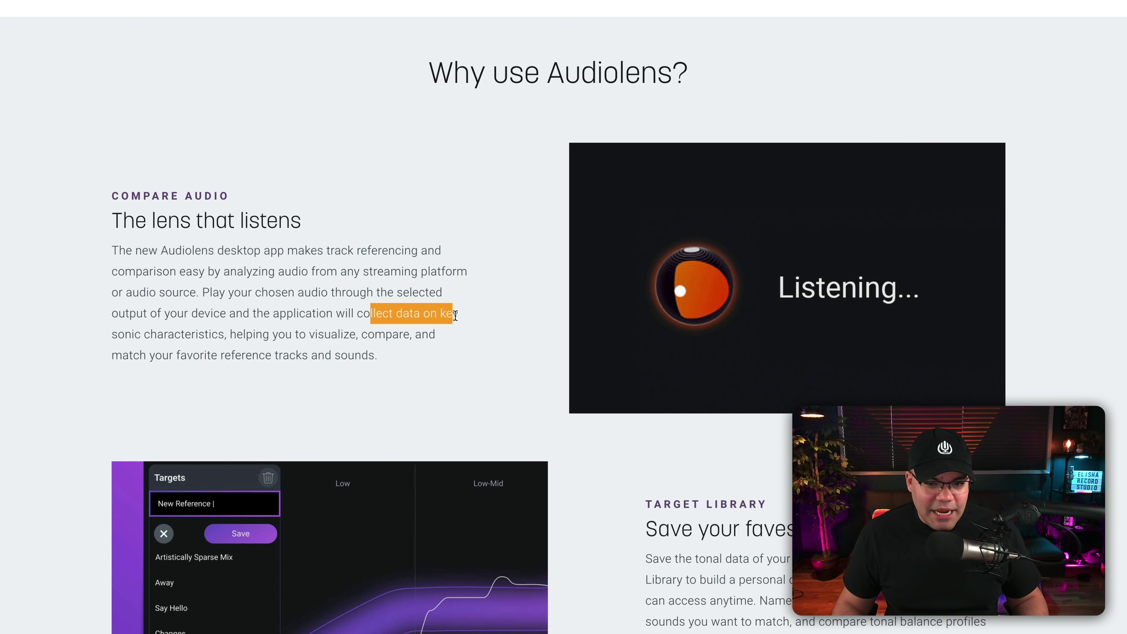
pyautogui.click(182, 336)
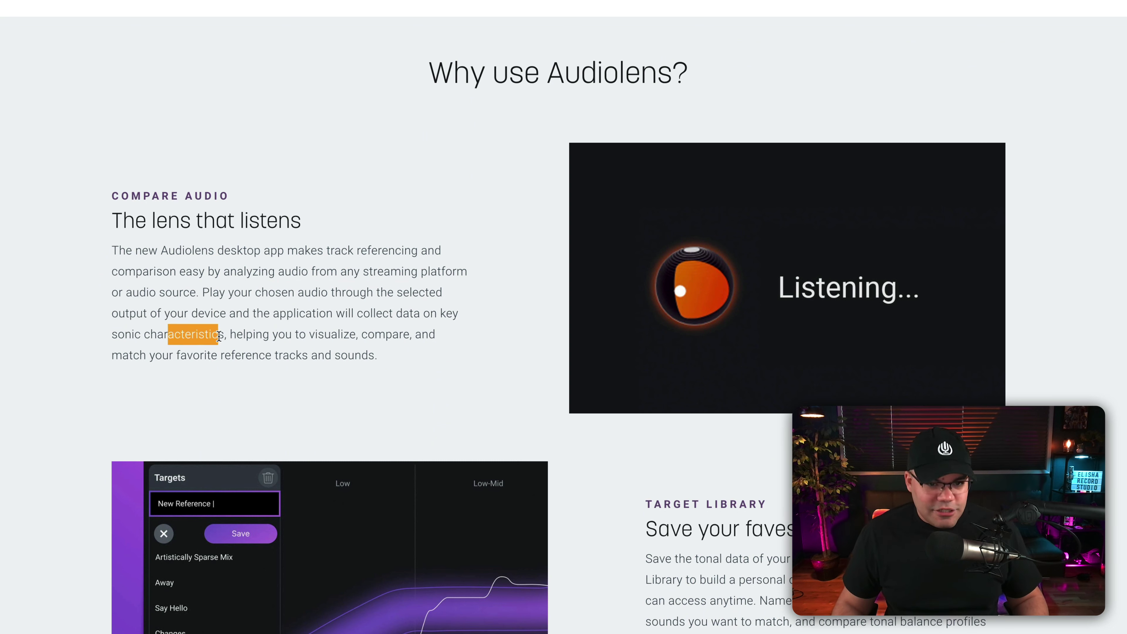
pyautogui.moveTo(299, 336); pyautogui.dragTo(221, 357)
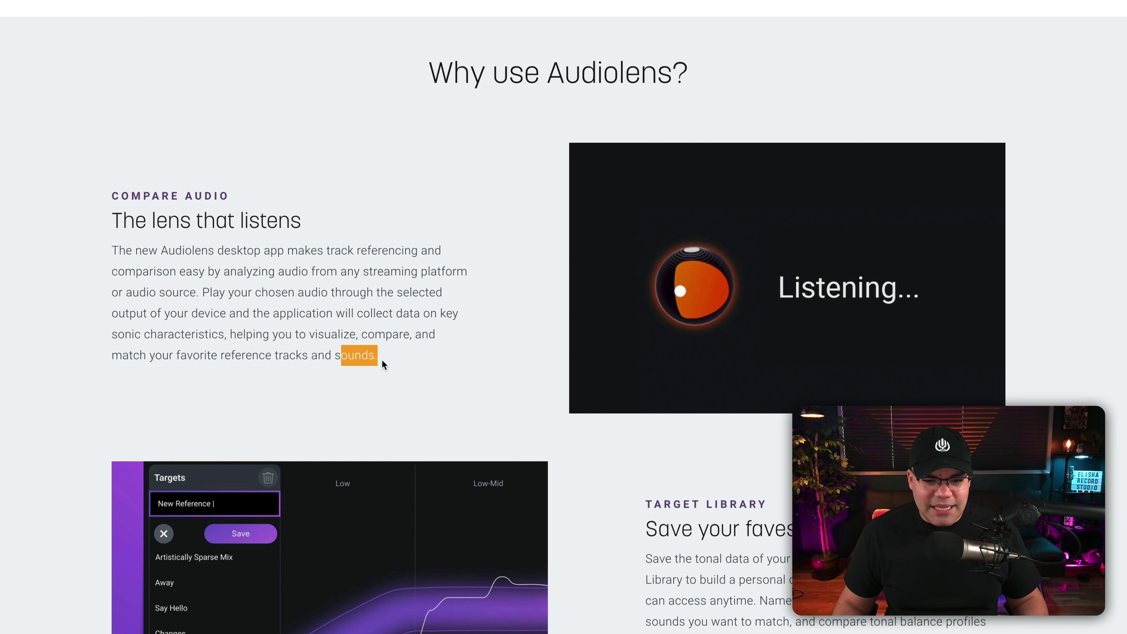
pyautogui.scroll(-5, 578, 365)
pyautogui.moveTo(674, 289); pyautogui.dragTo(846, 293)
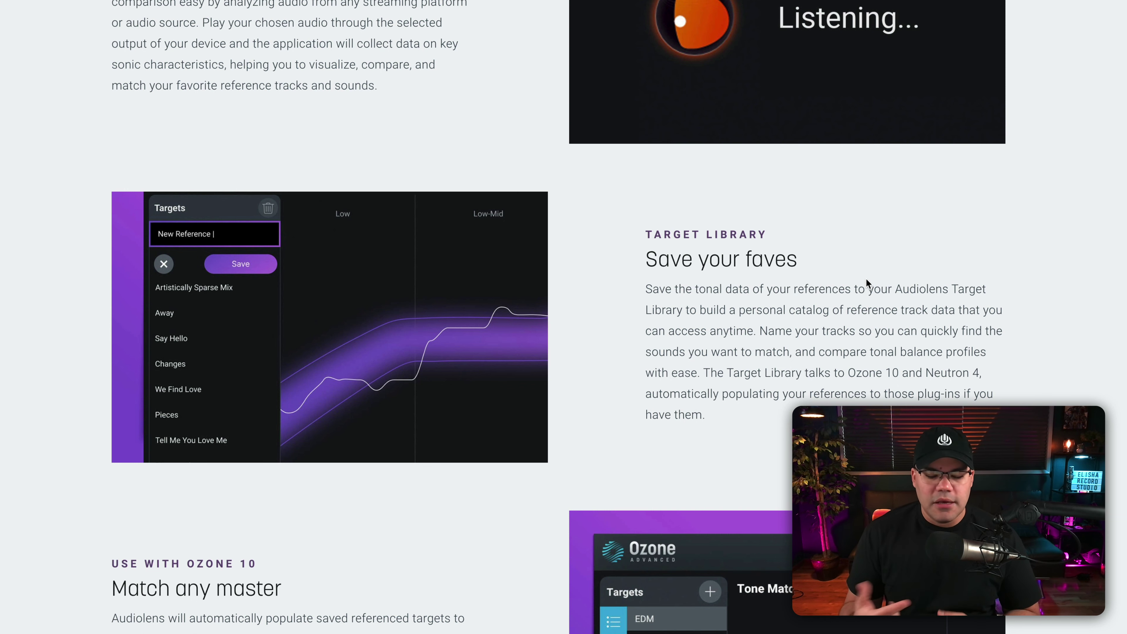
# Step: Read the Ozone 10, Neutron 4 and About Referencing sections, briefly highlighting the referencing paragraph
pyautogui.scroll(-1, 866, 279)
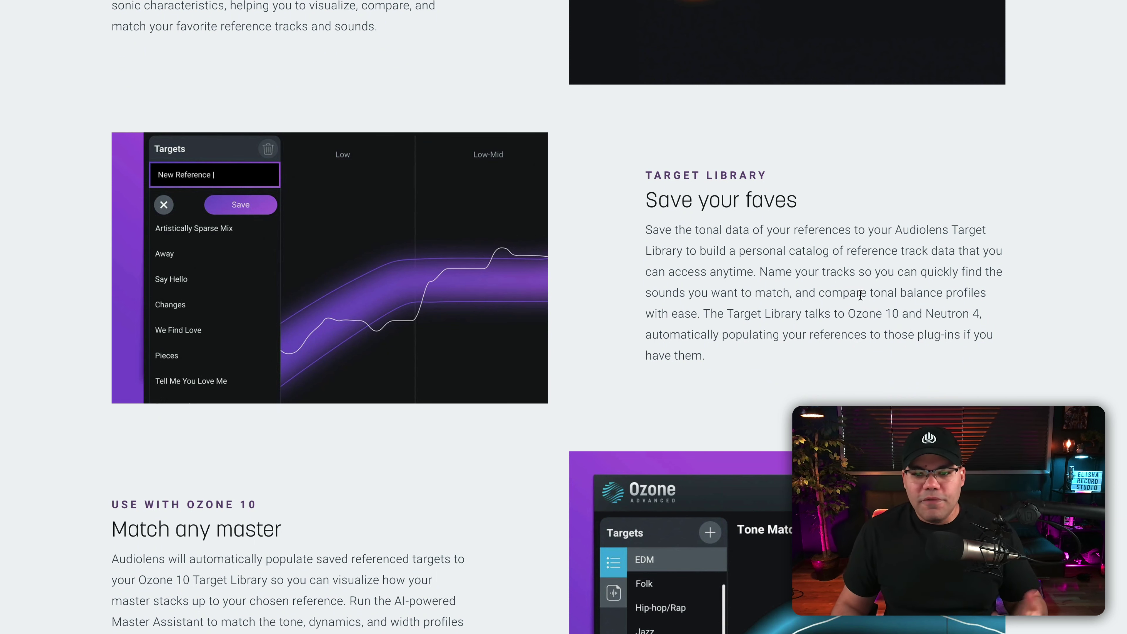
pyautogui.scroll(-6, 263, 242)
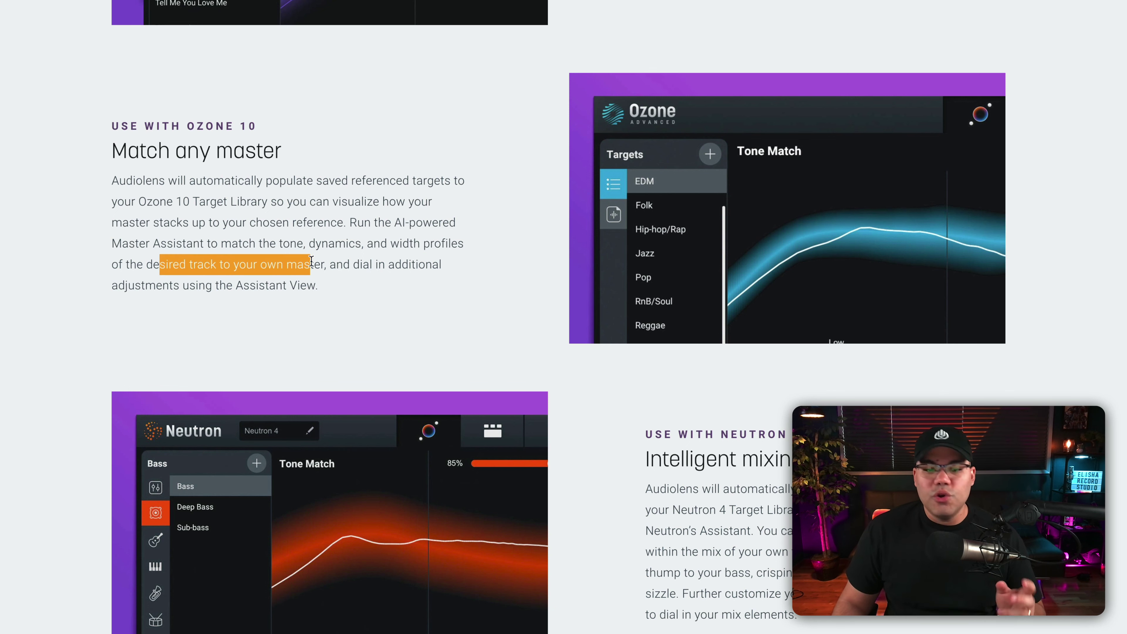
pyautogui.scroll(-6, 322, 266)
pyautogui.moveTo(571, 448); pyautogui.dragTo(627, 486)
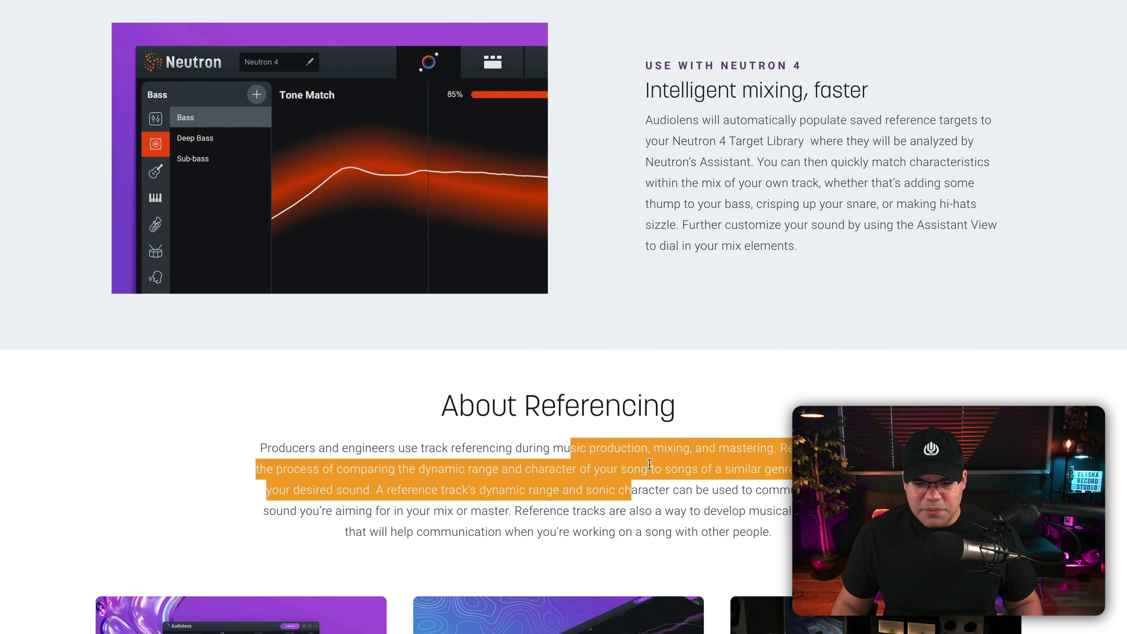
pyautogui.click(635, 490)
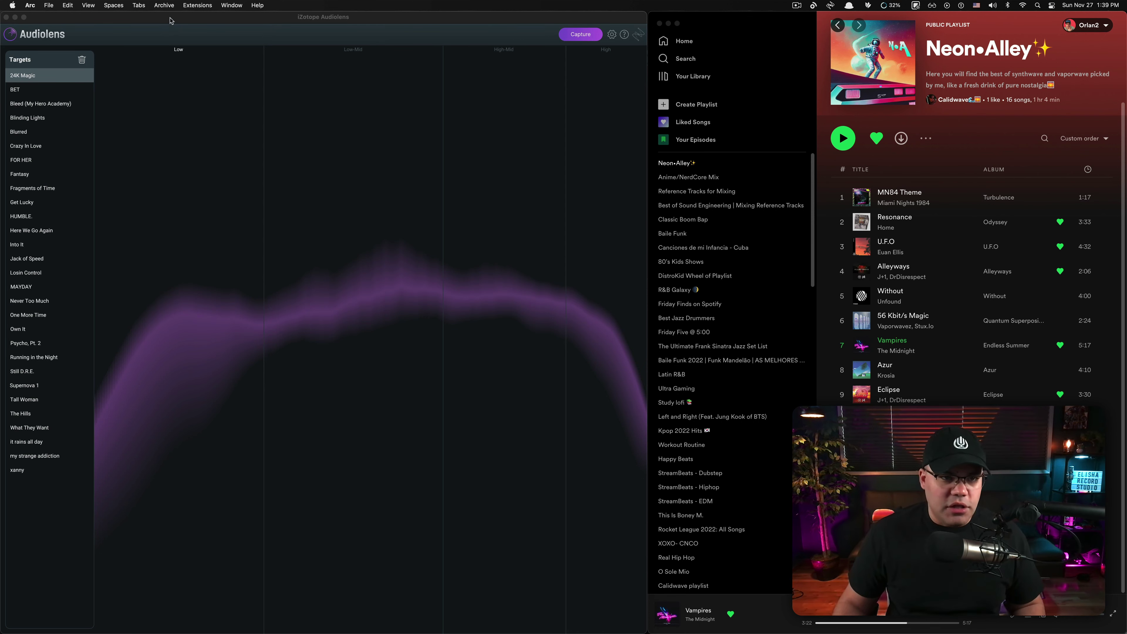
# Step: Bring Audiolens forward, then open Spotify's Reference Tracks for Mixing playlist and scroll to Vampires
pyautogui.click(36, 39)
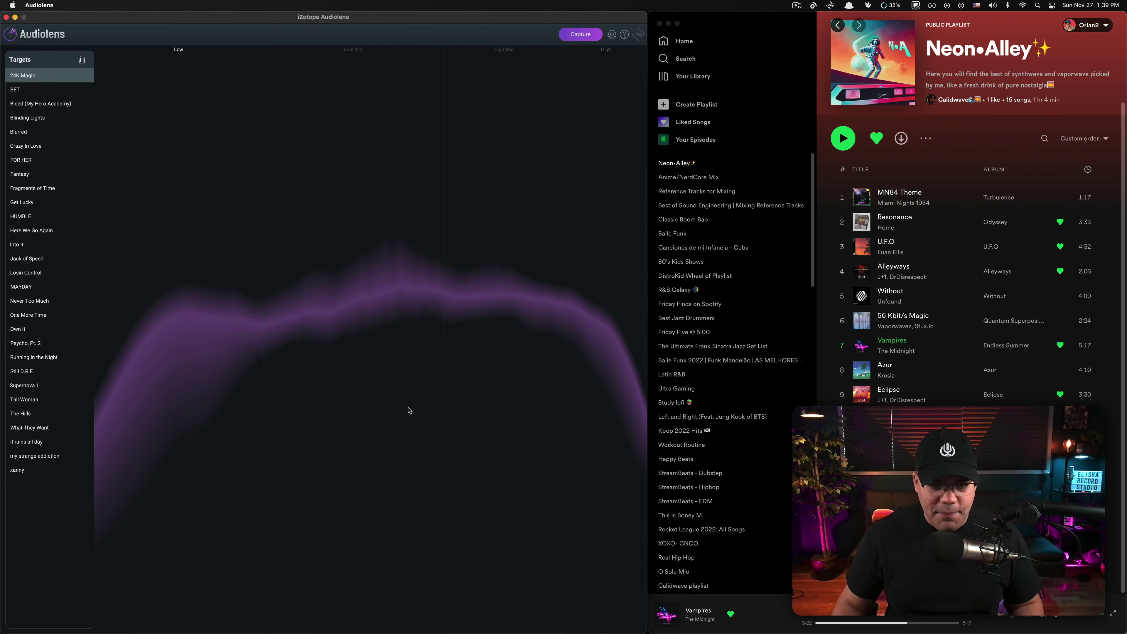
pyautogui.moveTo(293, 621)
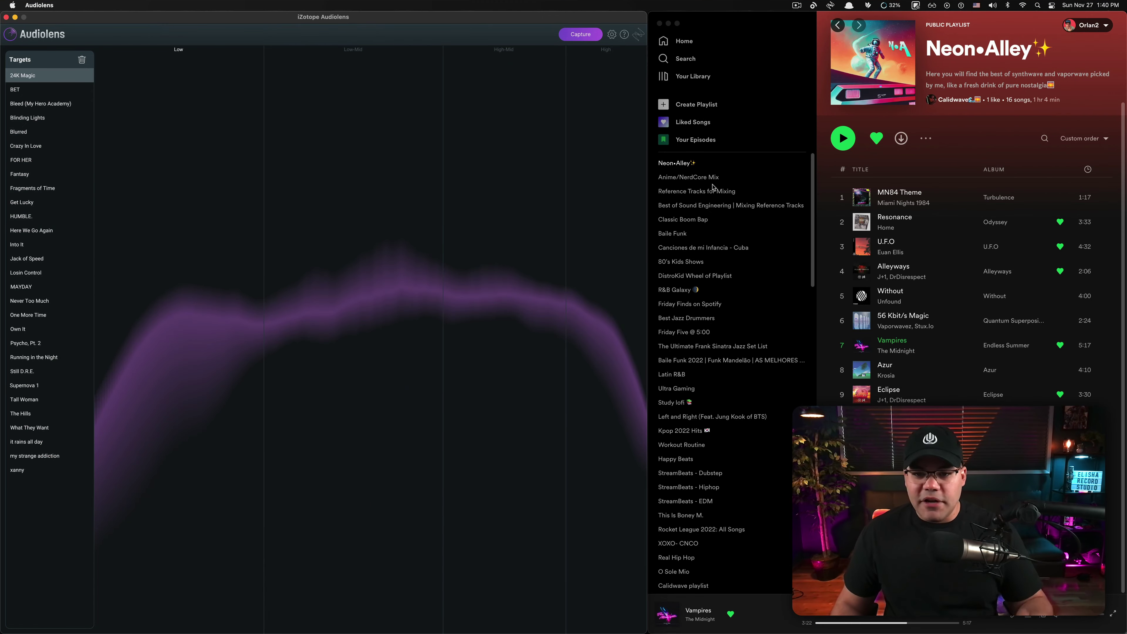
pyautogui.click(718, 196)
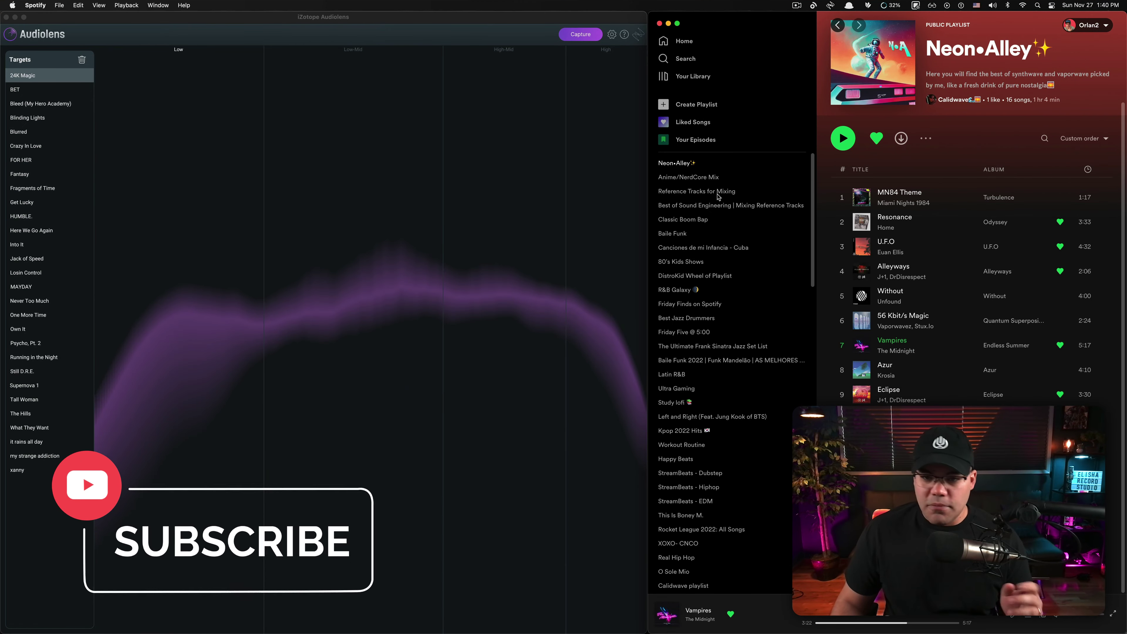
pyautogui.click(718, 195)
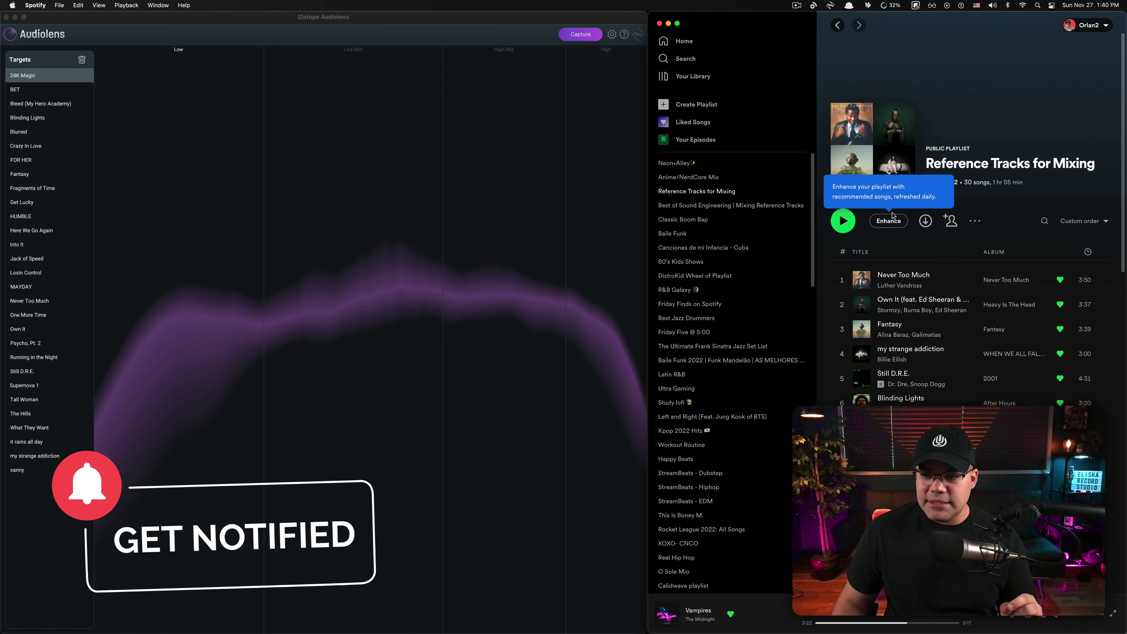
pyautogui.scroll(-10, 971, 248)
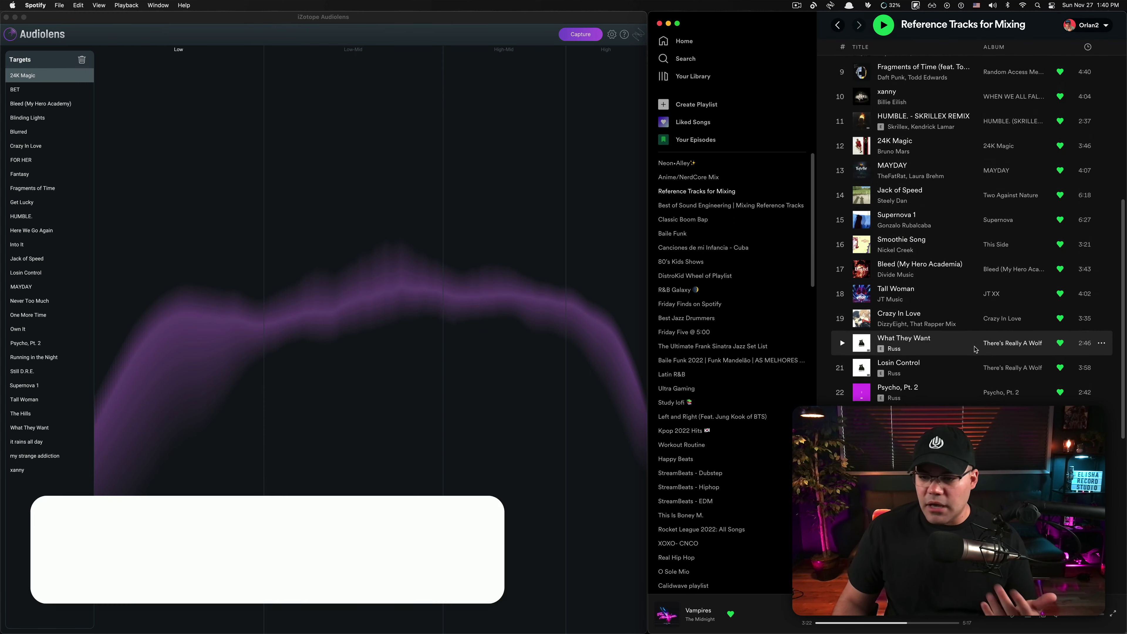
pyautogui.scroll(-5, 963, 348)
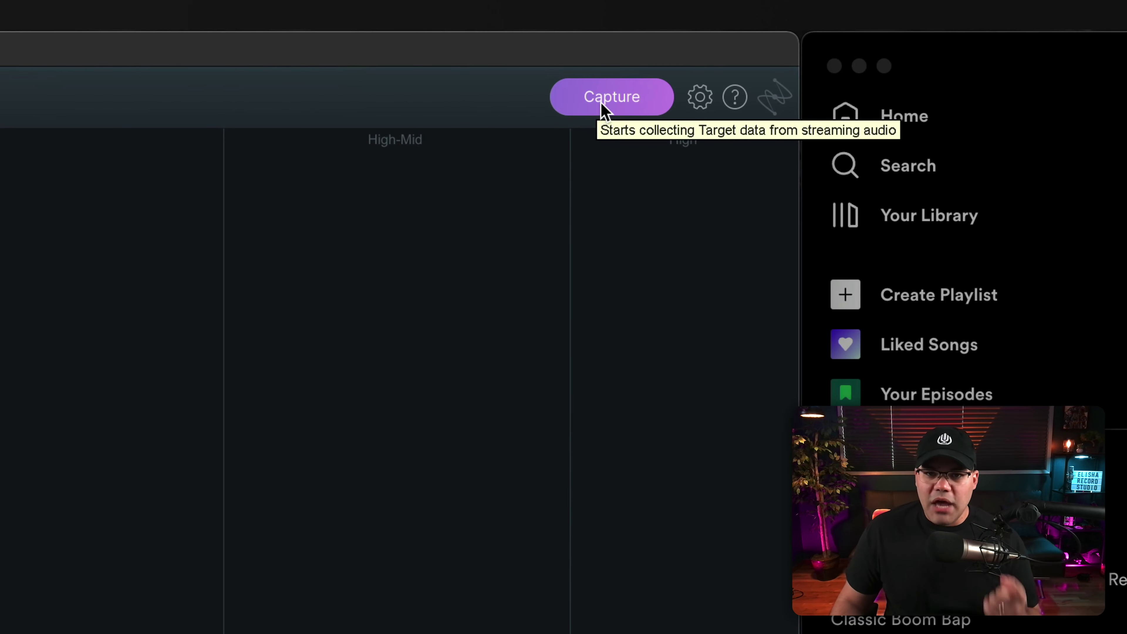
# Step: Capture Vampires in Audiolens while it plays in Spotify, then stop the capture for analysis
pyautogui.click(603, 104)
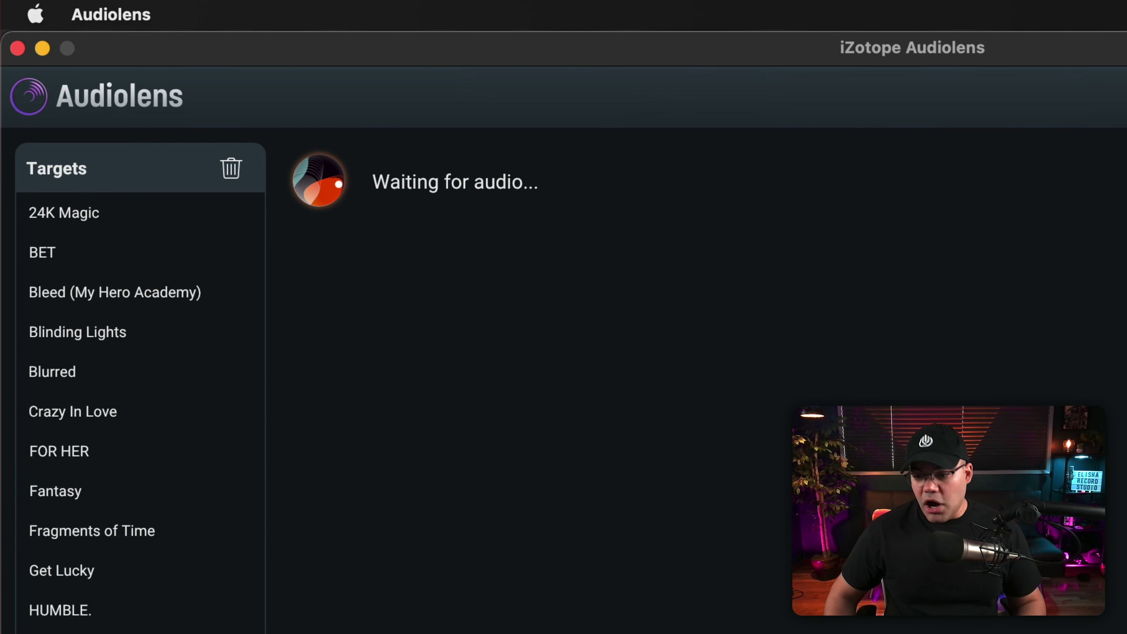
pyautogui.press('super+Tab')
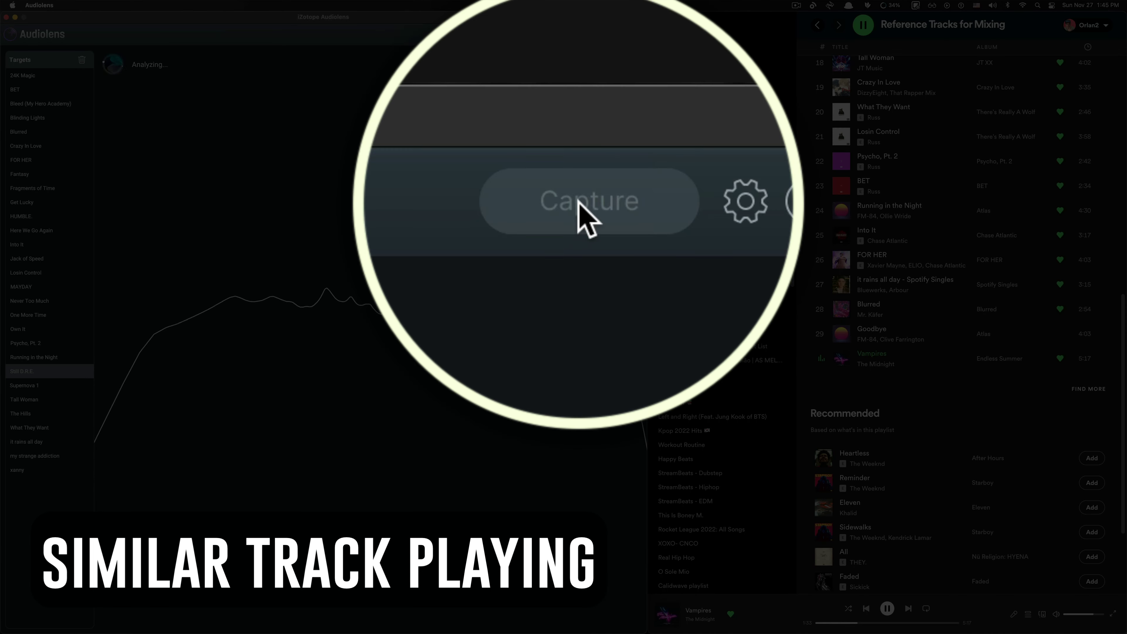
pyautogui.click(580, 34)
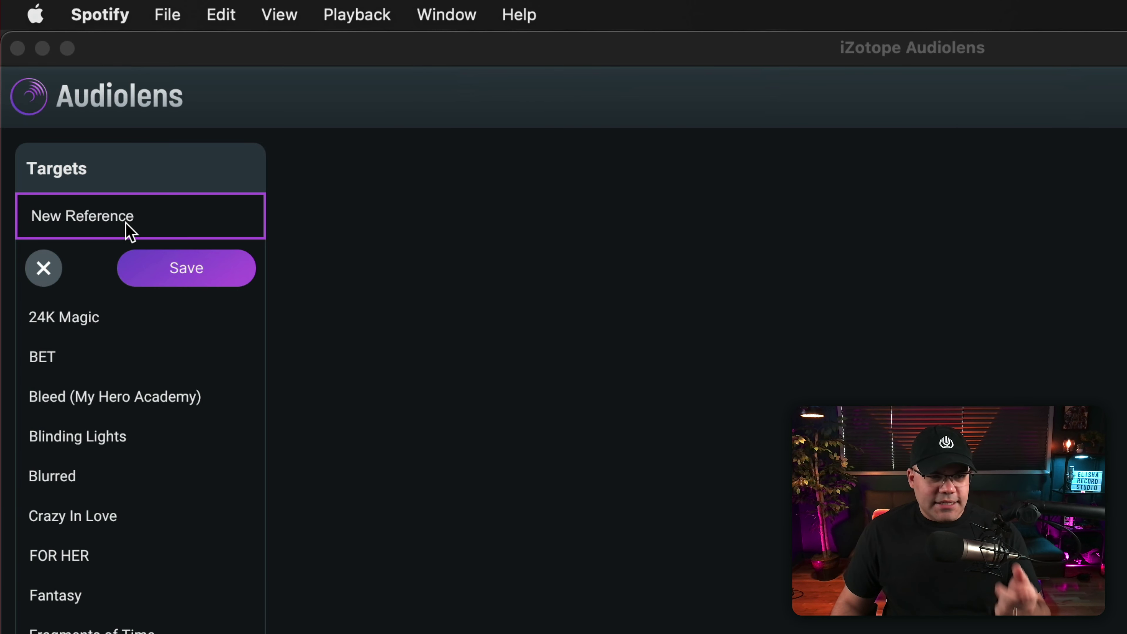
# Step: Replace the default 'New Reference' name with Vampires and save the target
pyautogui.click(138, 224)
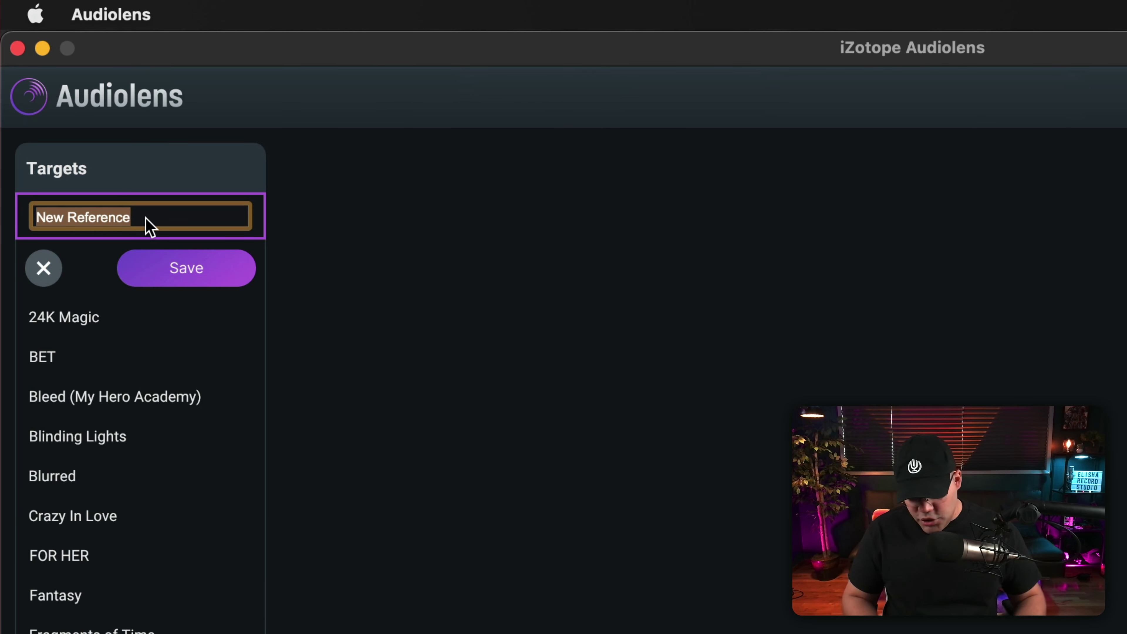
pyautogui.press('BackSpace')
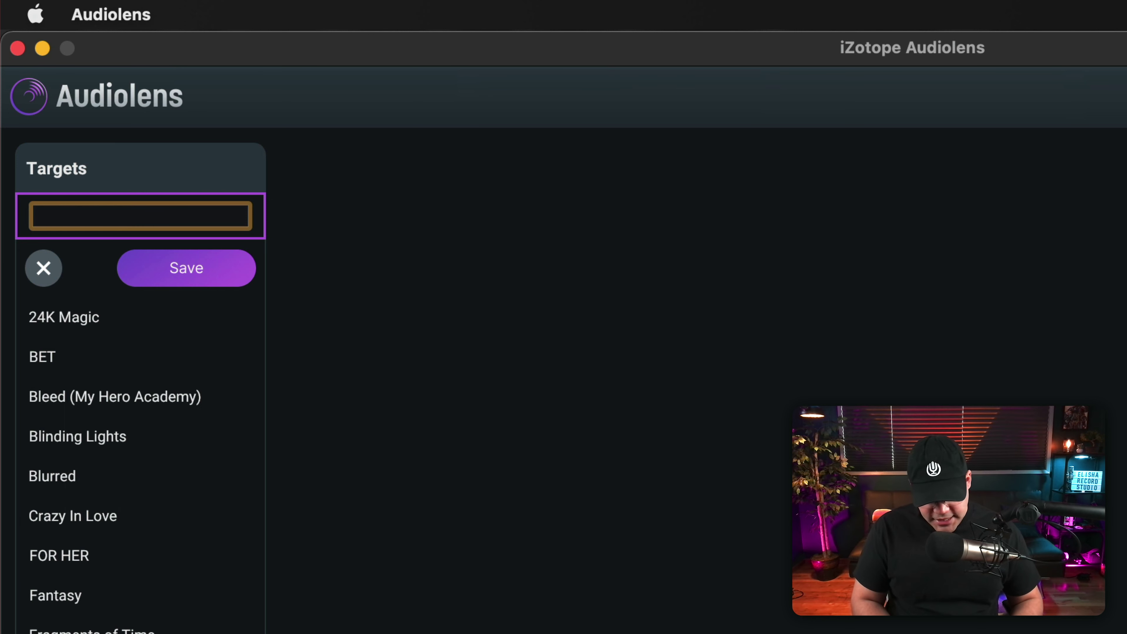
pyautogui.write('Vampires')
pyautogui.click(178, 264)
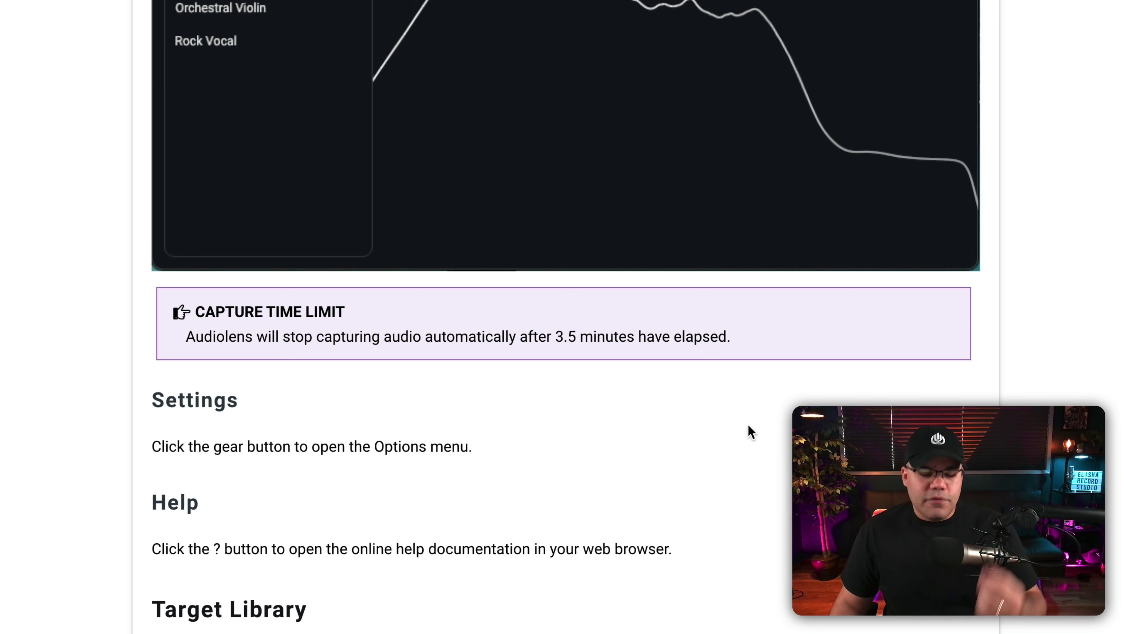
# Step: Scroll through the Settings and Target Library sections of the Audiolens help
pyautogui.scroll(-2, 780, 422)
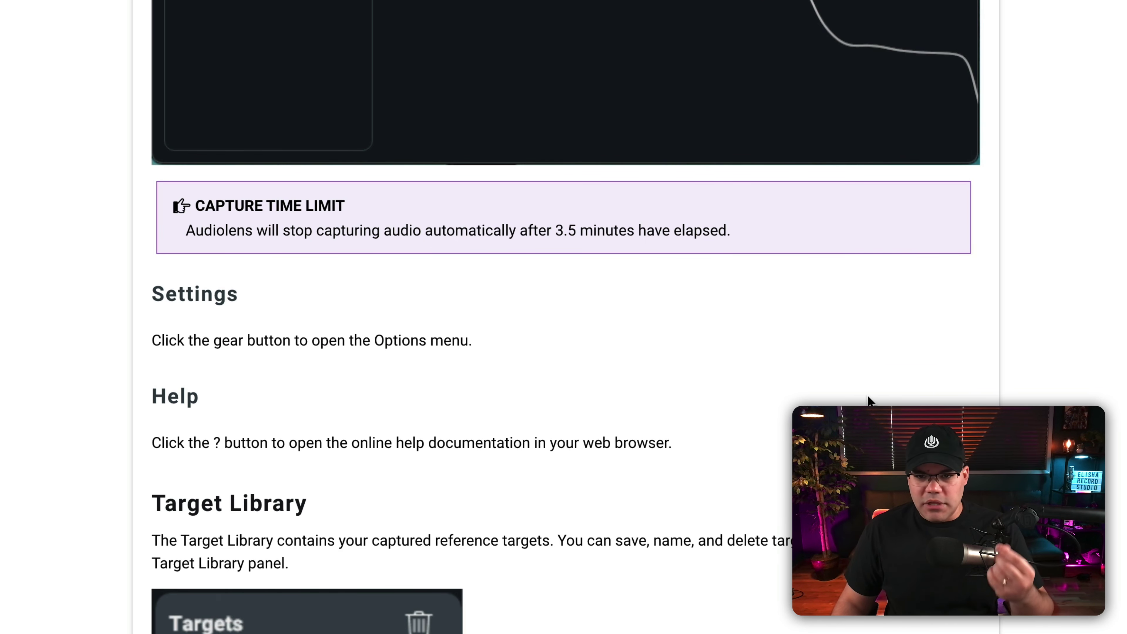
pyautogui.scroll(7, 868, 396)
pyautogui.scroll(-1, 564, 311)
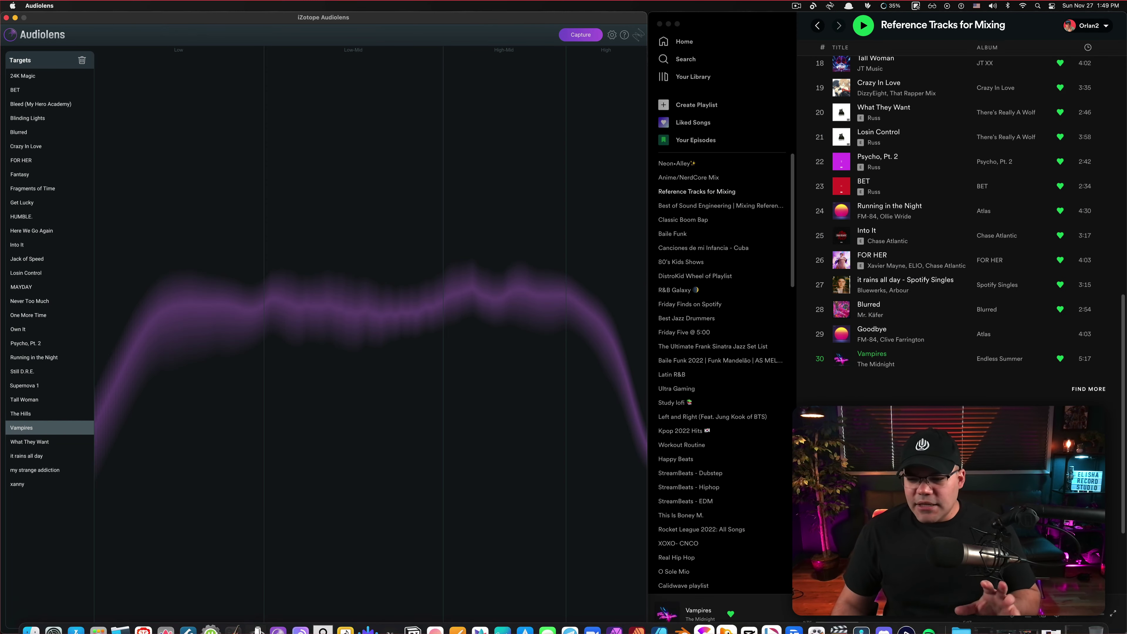
# Step: Switch to Cubase and launch Ozone 10's Master Assistant in its full Targets view
pyautogui.click(1033, 625)
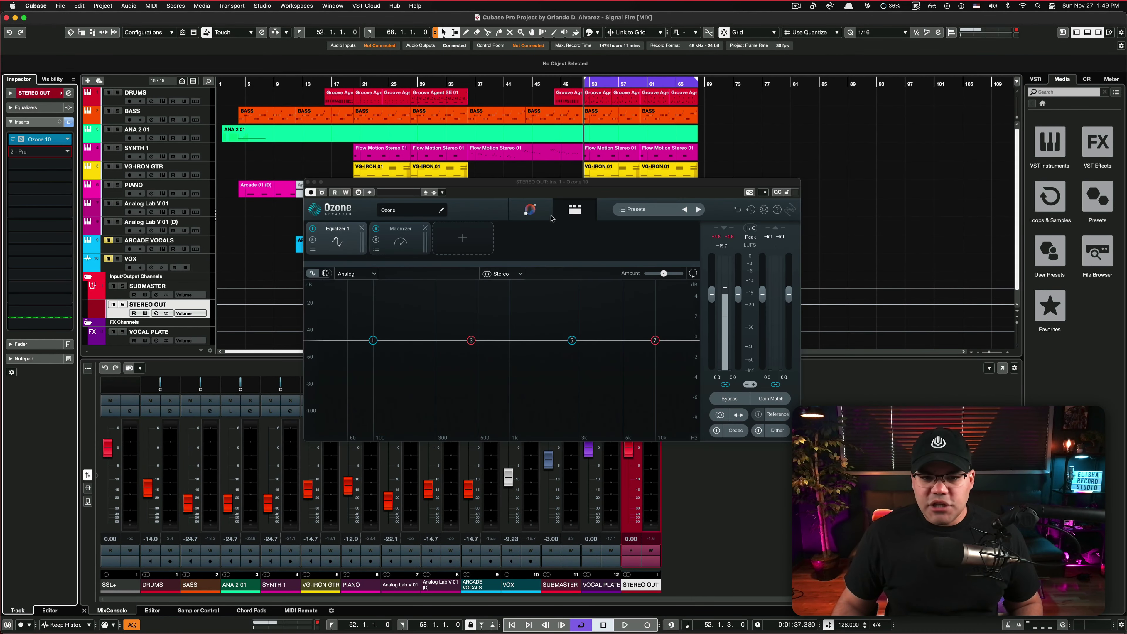
pyautogui.click(535, 212)
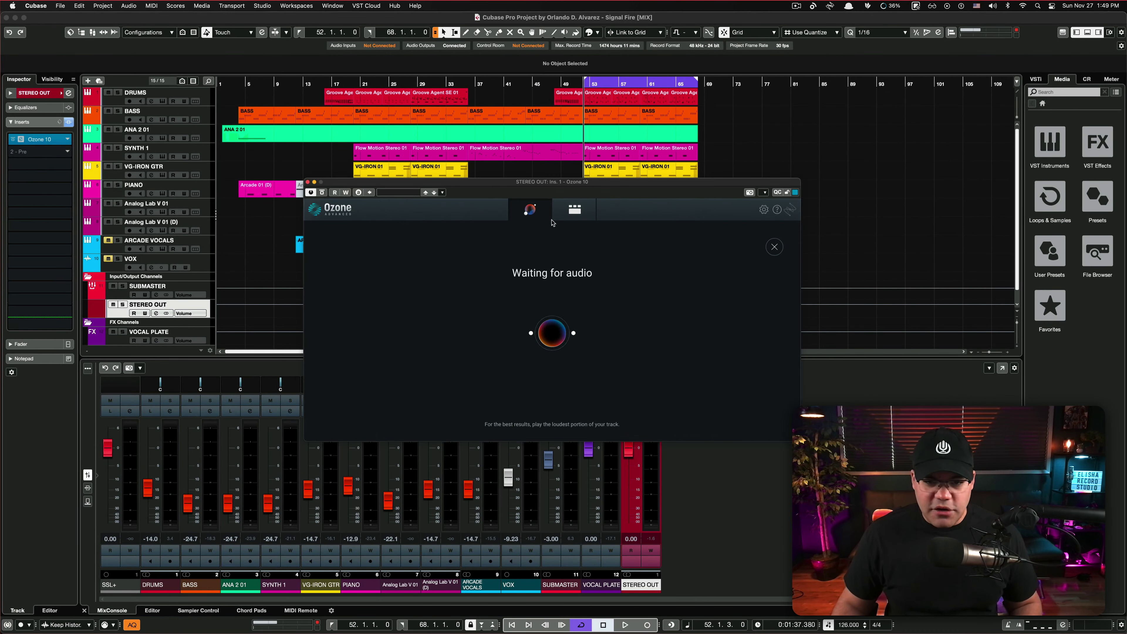
pyautogui.click(535, 219)
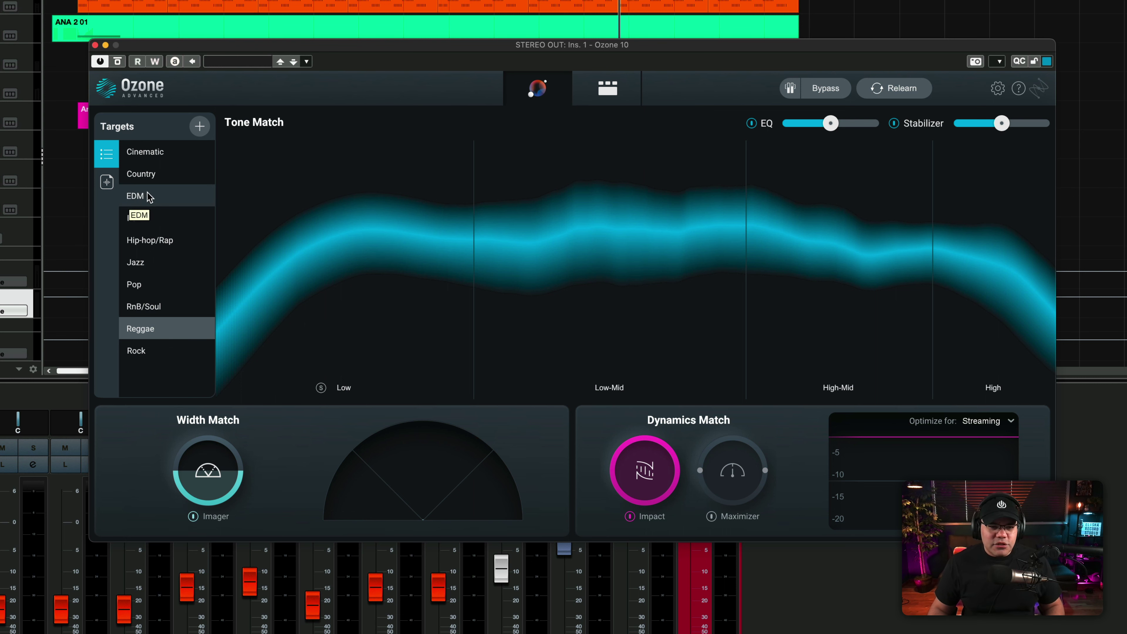
# Step: Play the song while auditioning the Cinematic, Country and EDM targets, then select Rock and stop playback
pyautogui.click(155, 156)
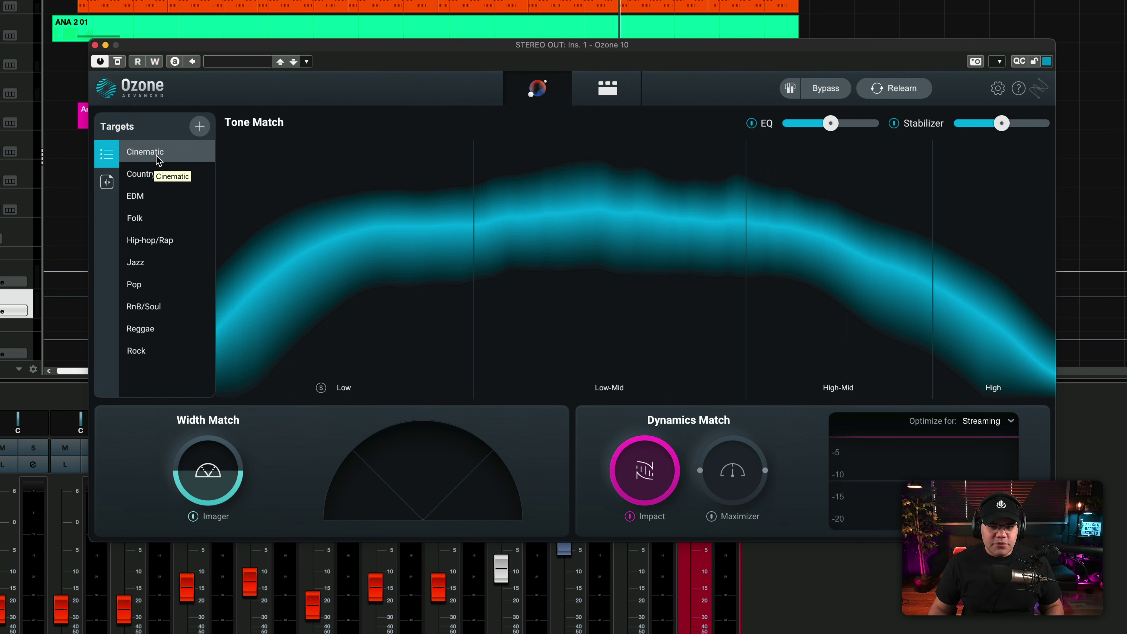
pyautogui.press('space')
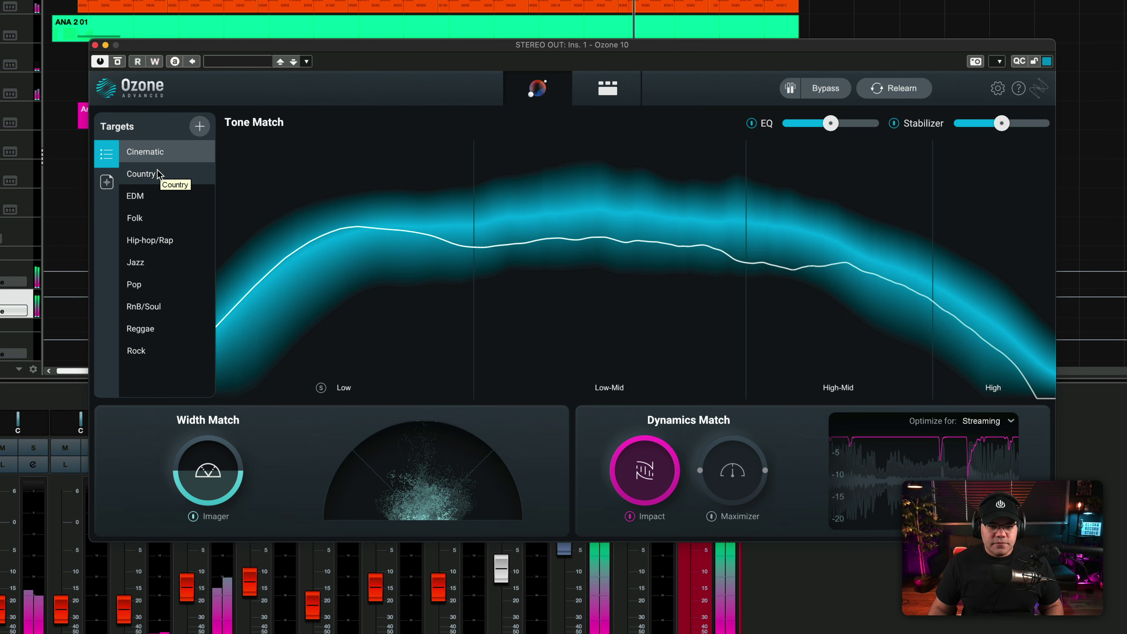
pyautogui.click(157, 175)
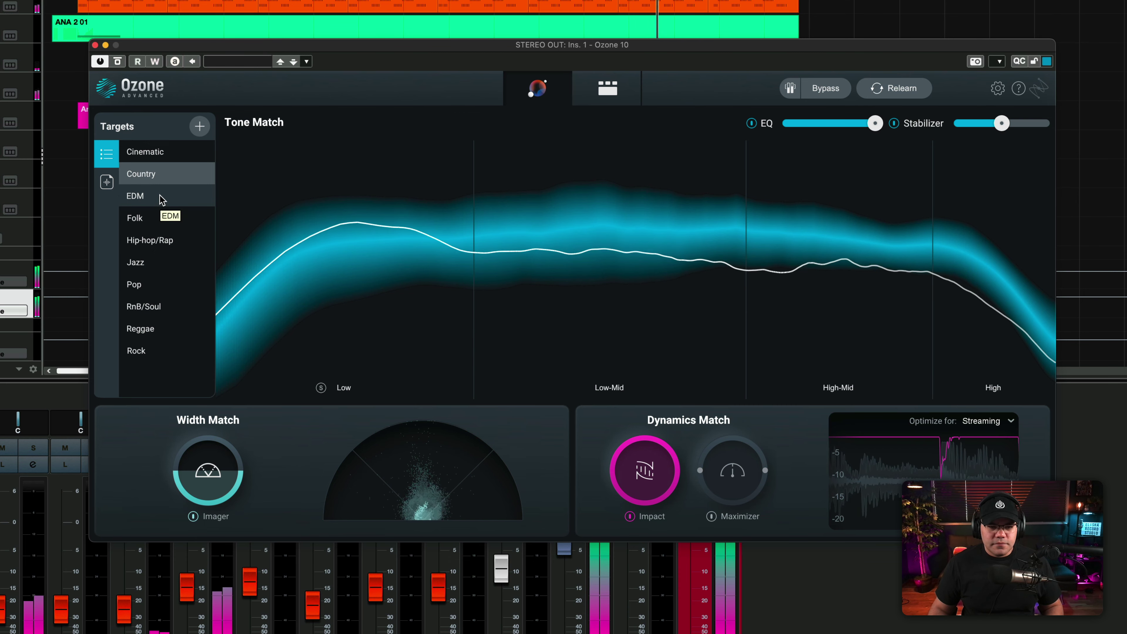
pyautogui.click(160, 198)
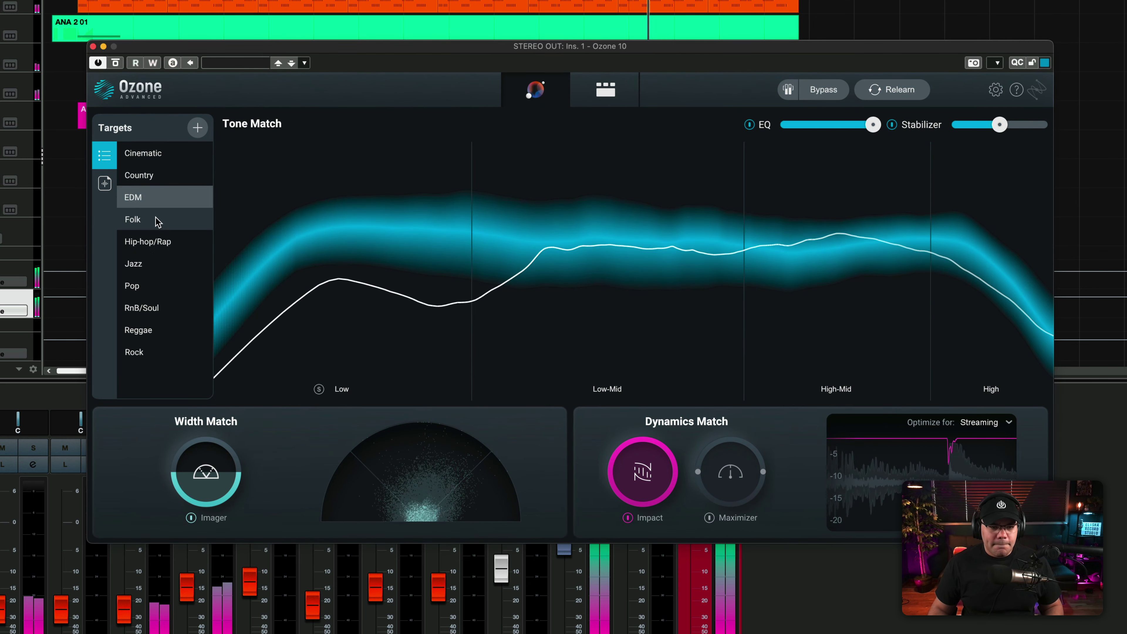
pyautogui.click(180, 355)
pyautogui.press('space')
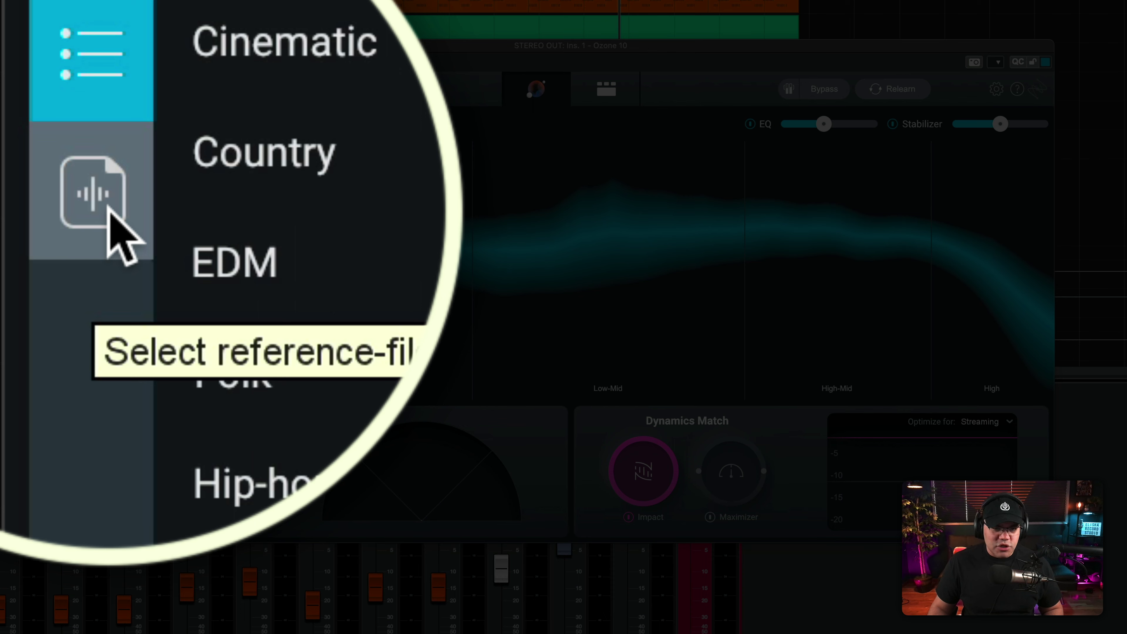
# Step: Browse the saved Audiolens reference-song targets, trying MAYDAY before choosing Still D.R.E
pyautogui.click(109, 209)
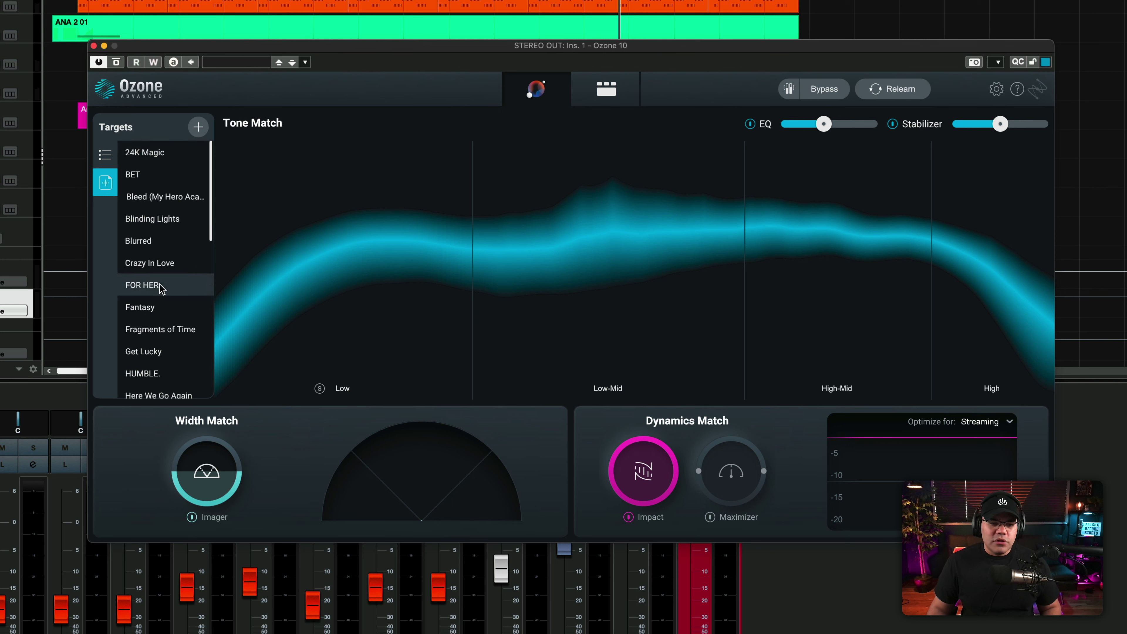
pyautogui.scroll(-15, 163, 280)
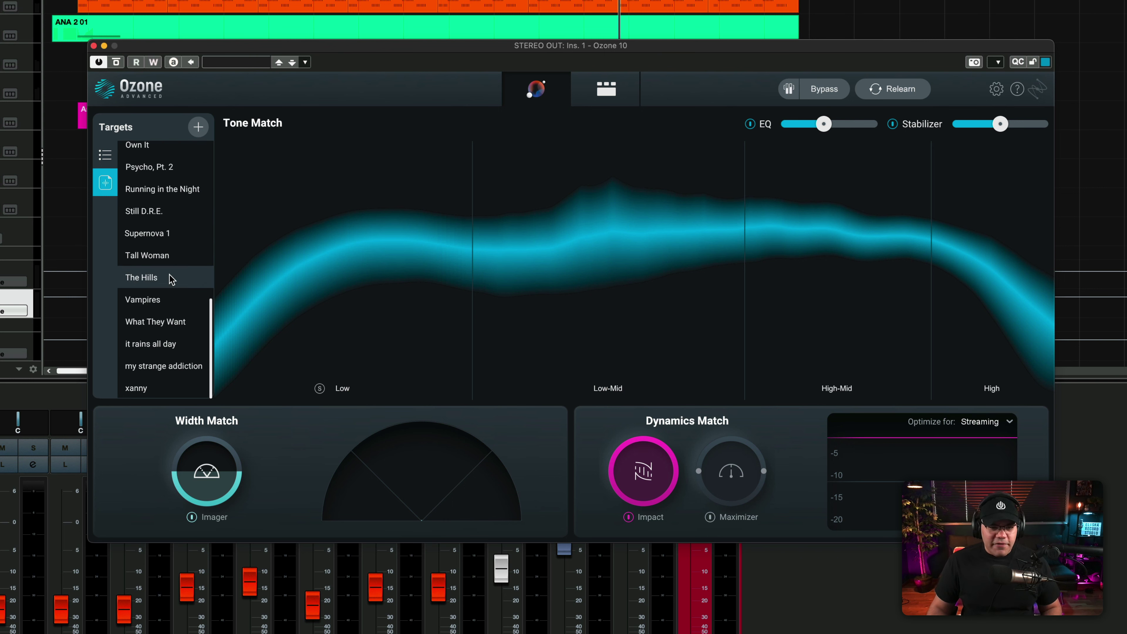
pyautogui.scroll(3, 164, 228)
pyautogui.scroll(3, 165, 232)
pyautogui.scroll(-5, 164, 267)
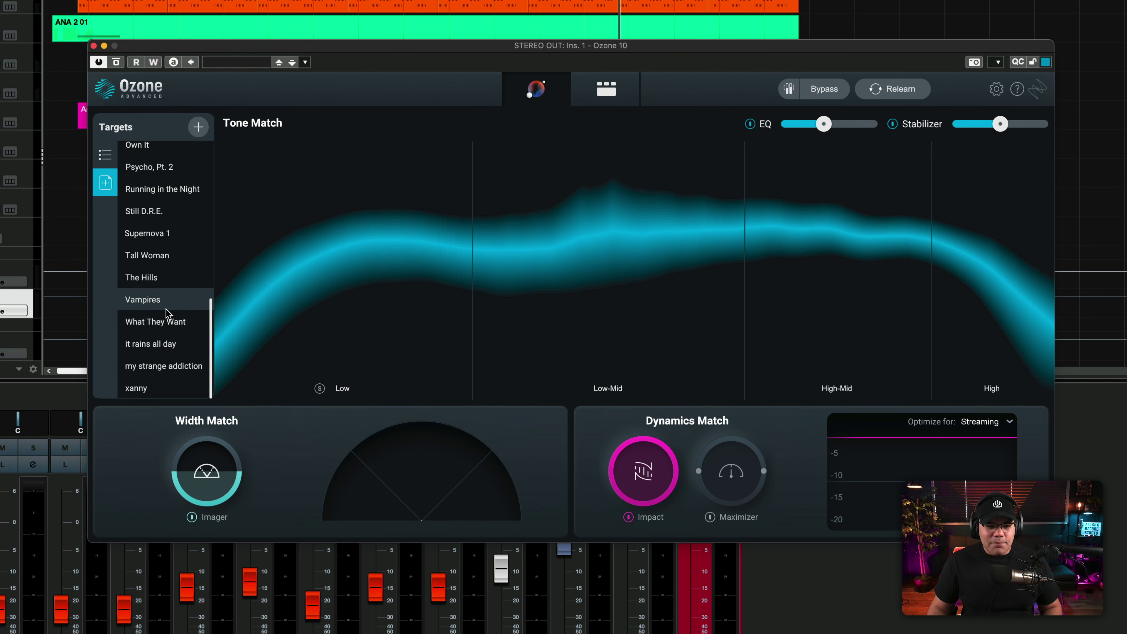
pyautogui.scroll(15, 170, 243)
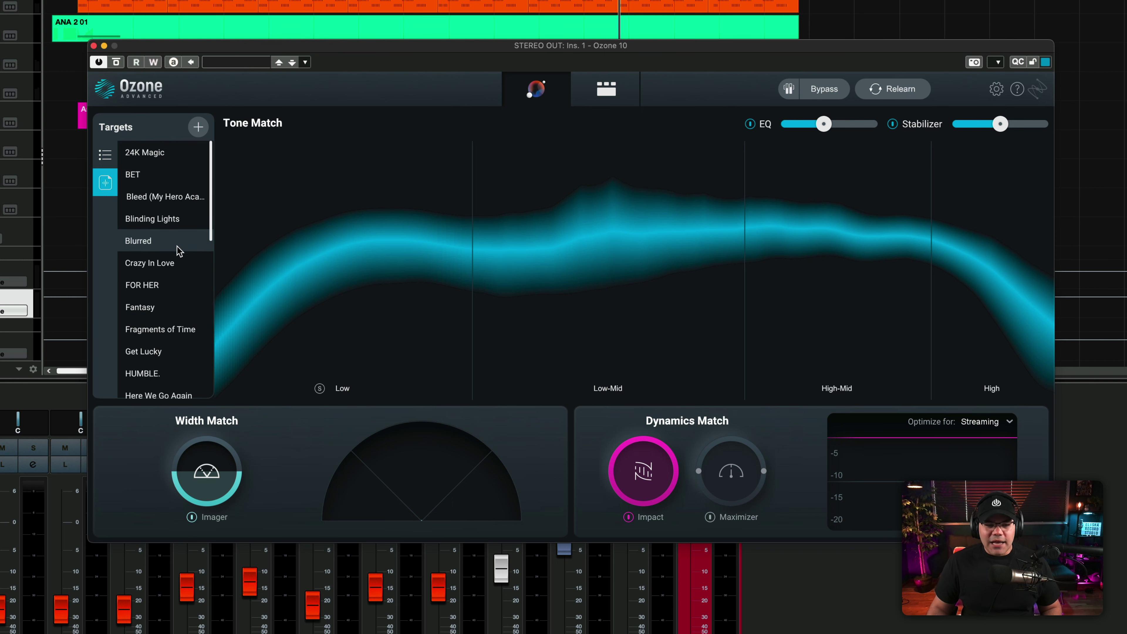
pyautogui.scroll(-10, 177, 247)
pyautogui.scroll(3, 178, 244)
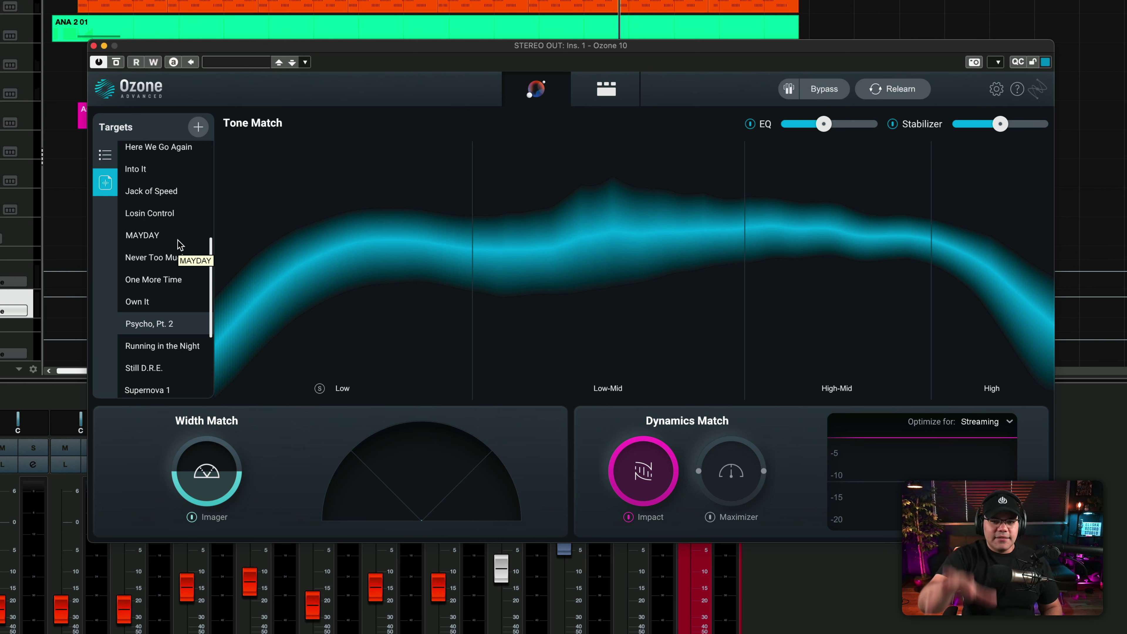
pyautogui.click(179, 244)
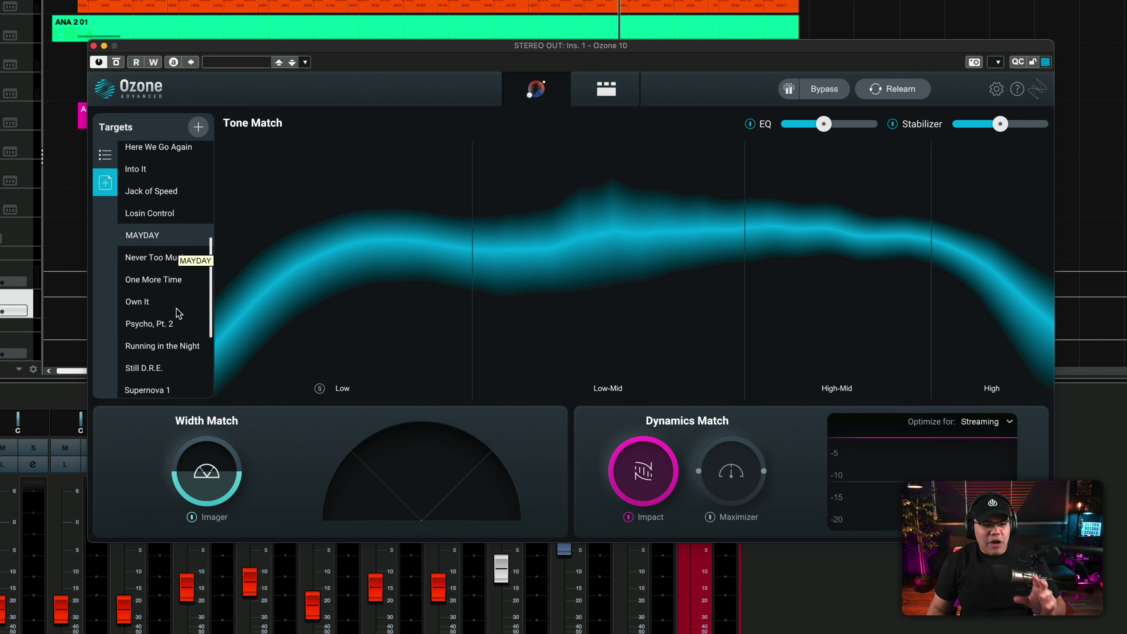
pyautogui.scroll(-4, 177, 311)
pyautogui.click(174, 304)
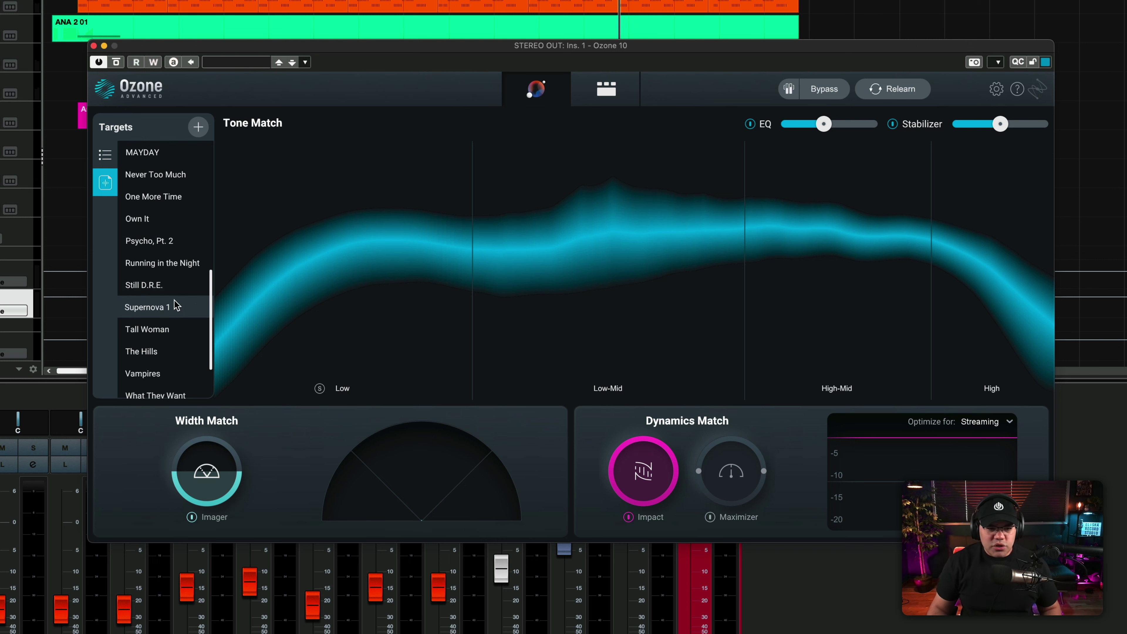
# Step: Build the Still D.R.E. chain, then play and toggle Bypass off and on to compare with the dry mix
pyautogui.click(150, 287)
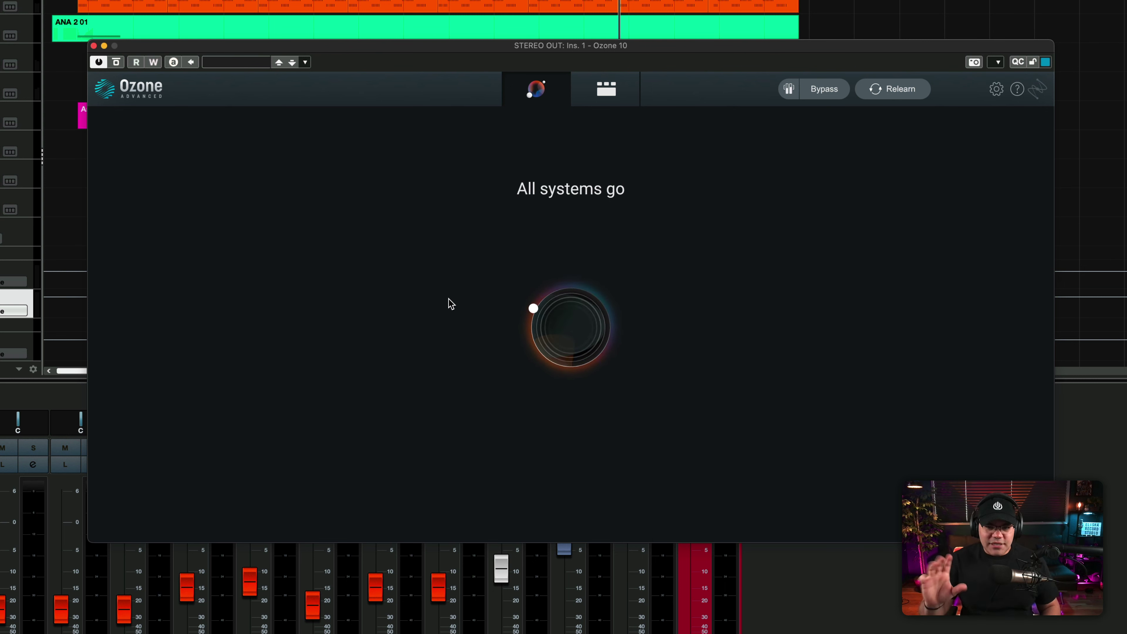
pyautogui.press('space')
pyautogui.click(823, 91)
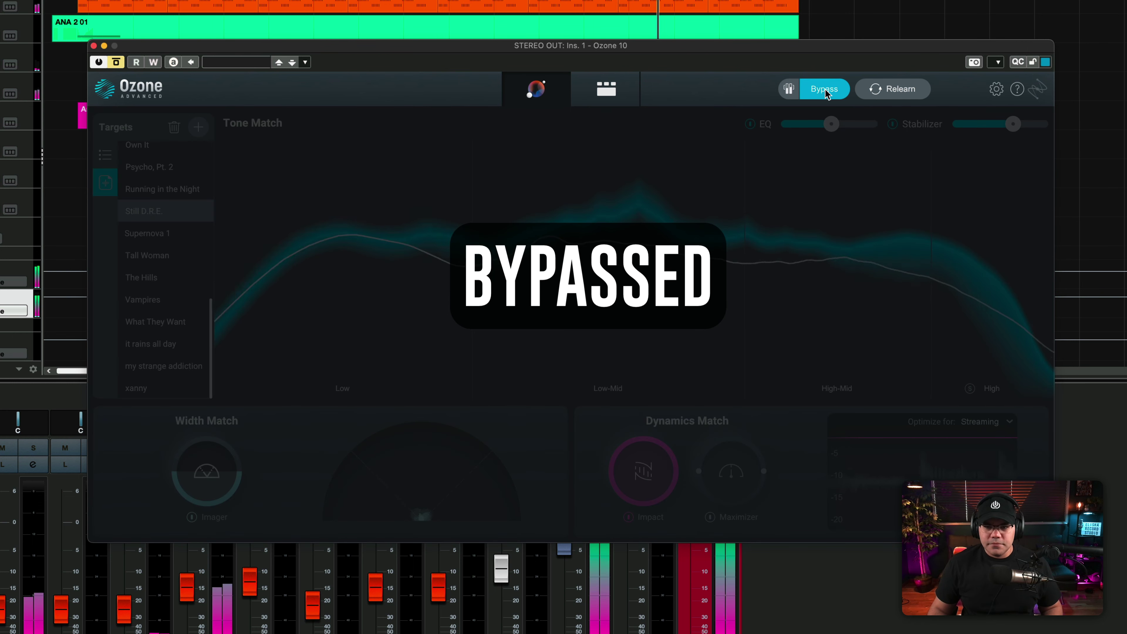
pyautogui.click(824, 90)
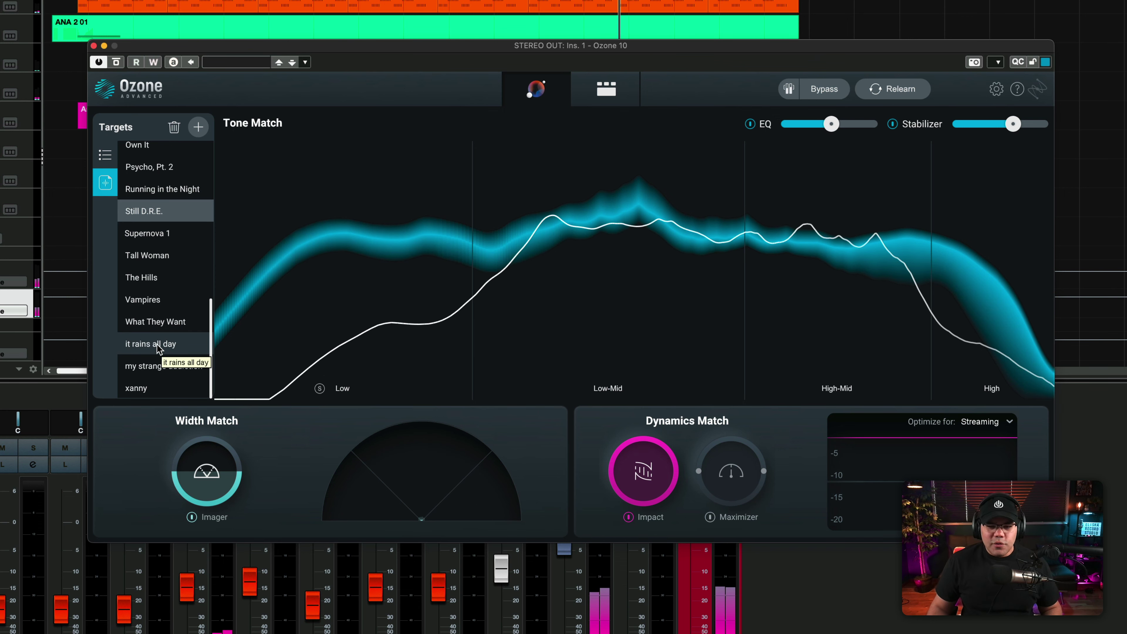
# Step: Rebuild the mastering chain from the 'it rains all day' target and play the song through it
pyautogui.press('space')
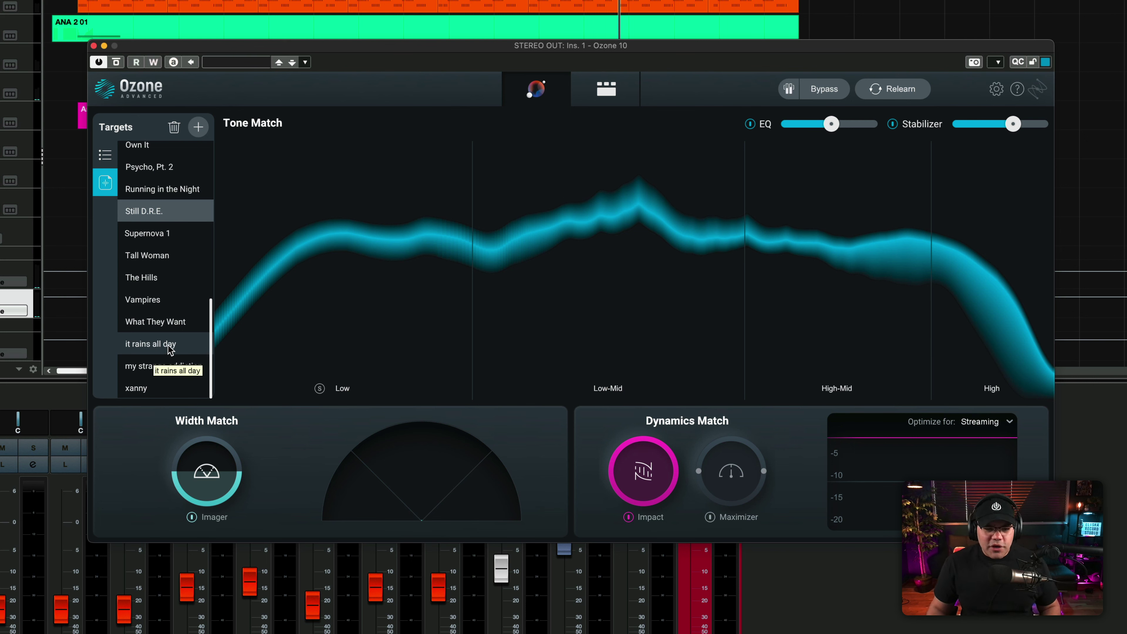
pyautogui.doubleClick(166, 350)
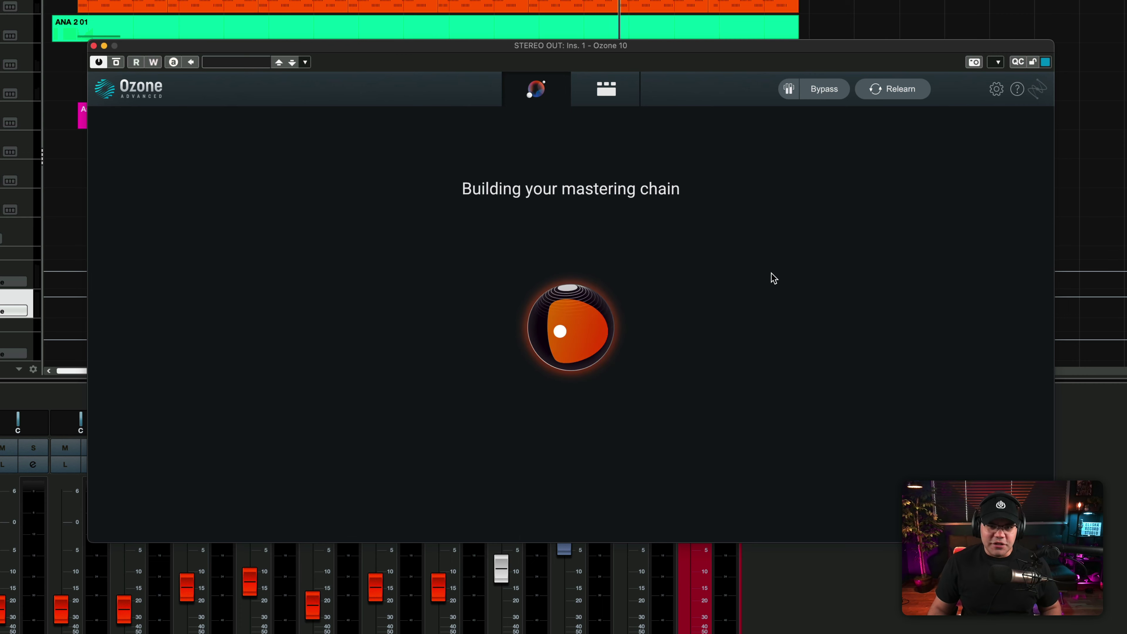
pyautogui.press('space')
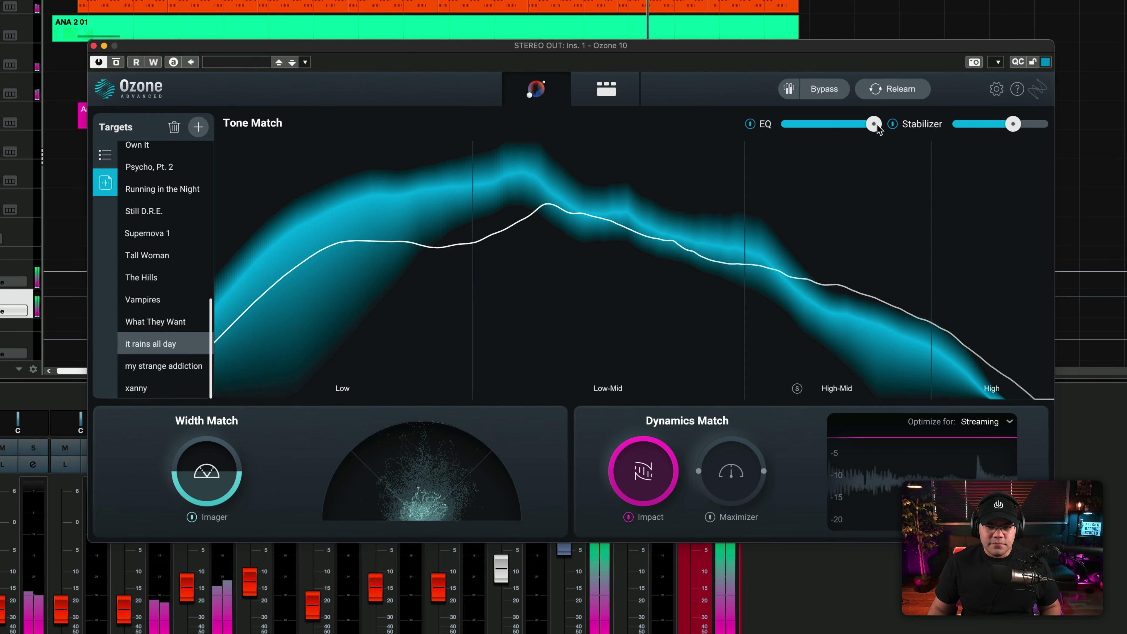
# Step: Lower the Tone Match EQ amount during playback, then stop the song
pyautogui.moveTo(861, 125); pyautogui.dragTo(822, 127)
pyautogui.moveTo(1012, 124); pyautogui.dragTo(1020, 125)
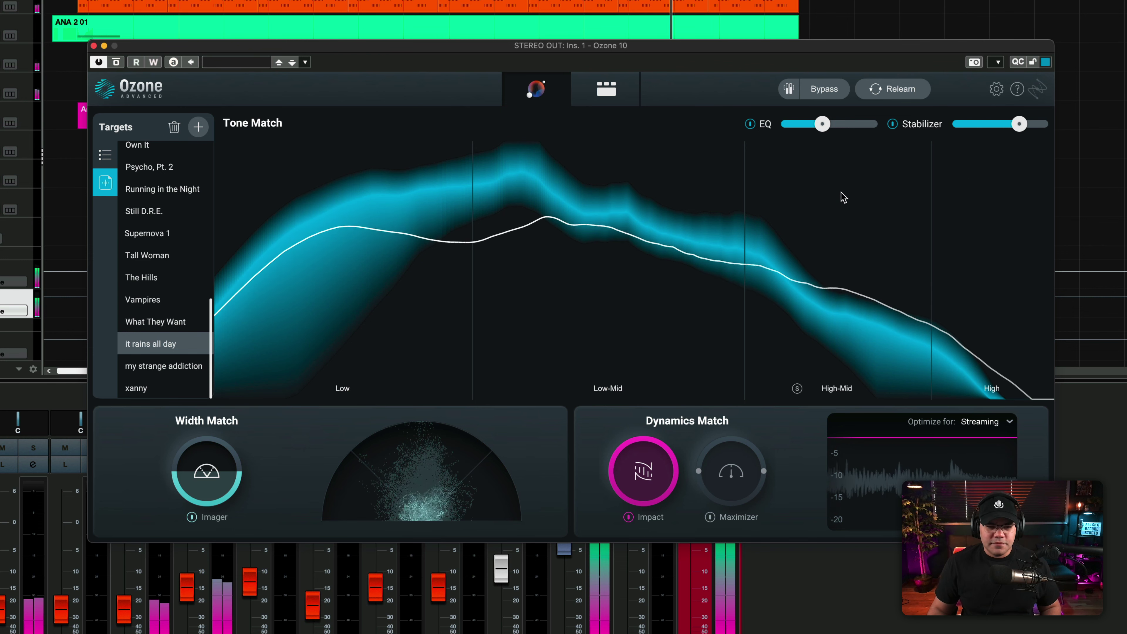
pyautogui.press('space')
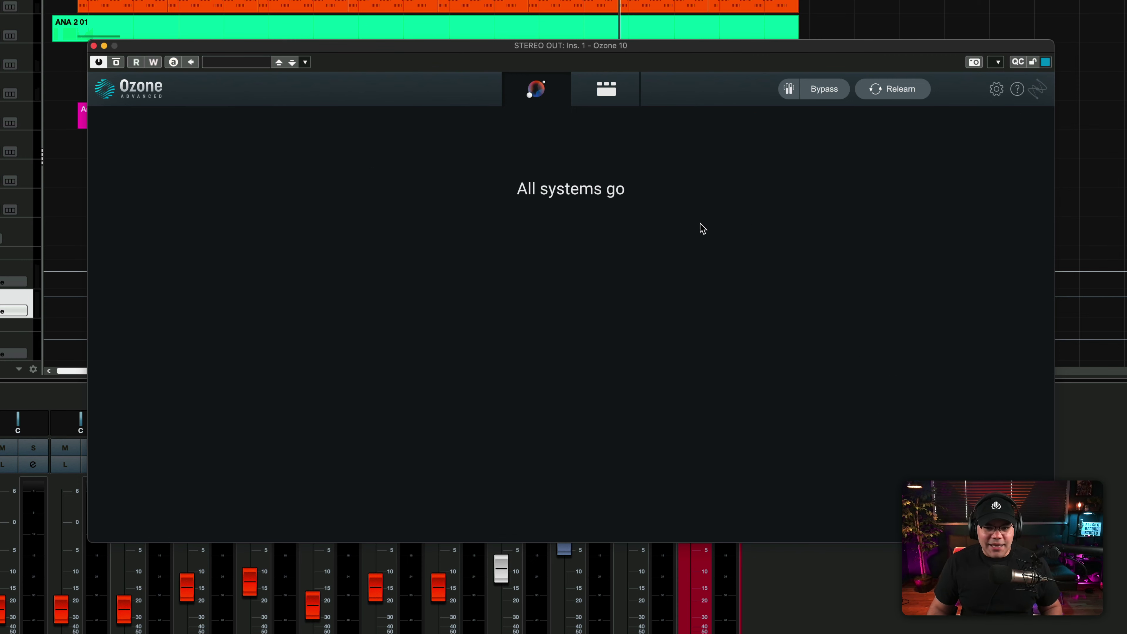
# Step: Play the song through the finished chain and reduce the Tone Match EQ amount
pyautogui.press('space')
pyautogui.moveTo(877, 129); pyautogui.dragTo(817, 131)
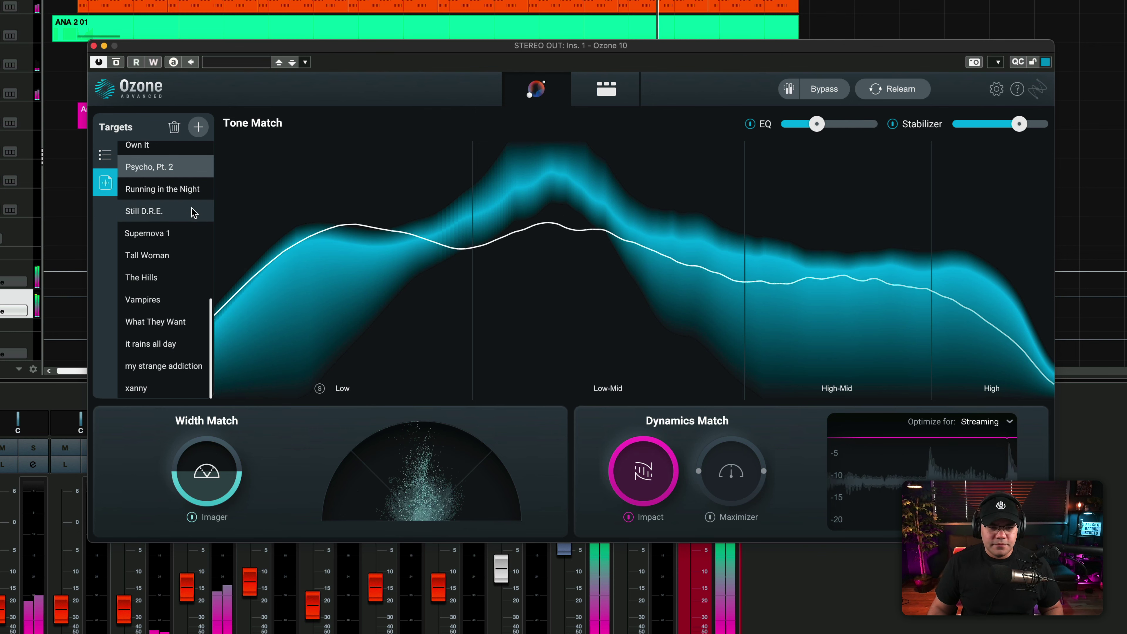
pyautogui.scroll(5, 191, 242)
pyautogui.scroll(-2, 193, 222)
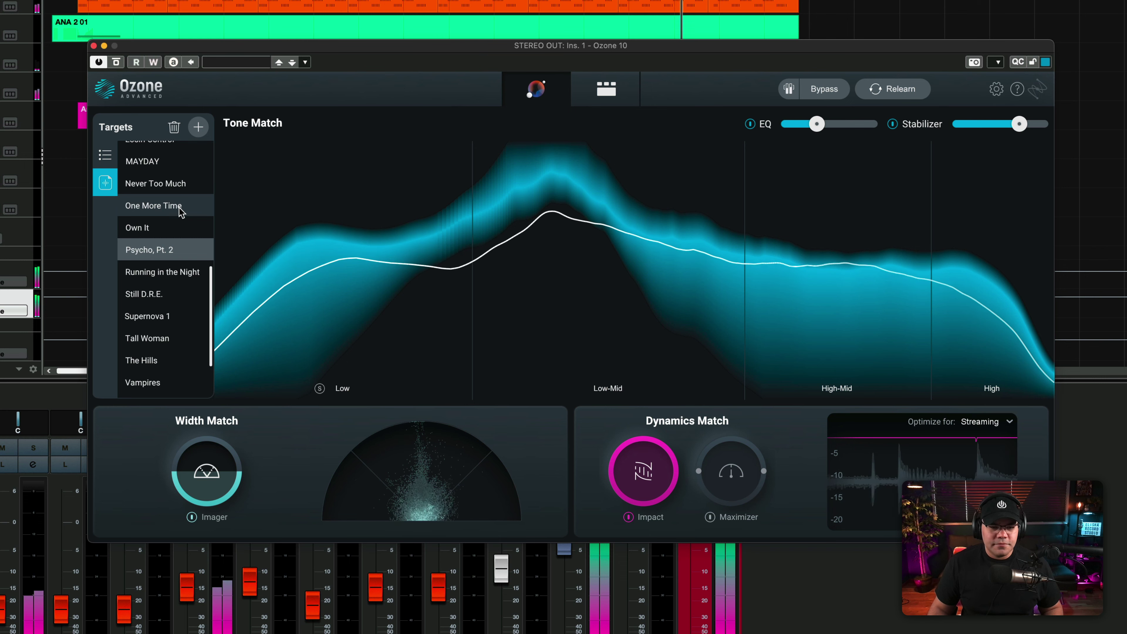
# Step: Switch the tone target to BET, fine-tune the EQ, and lower Stabilizer to just under halfway
pyautogui.click(196, 207)
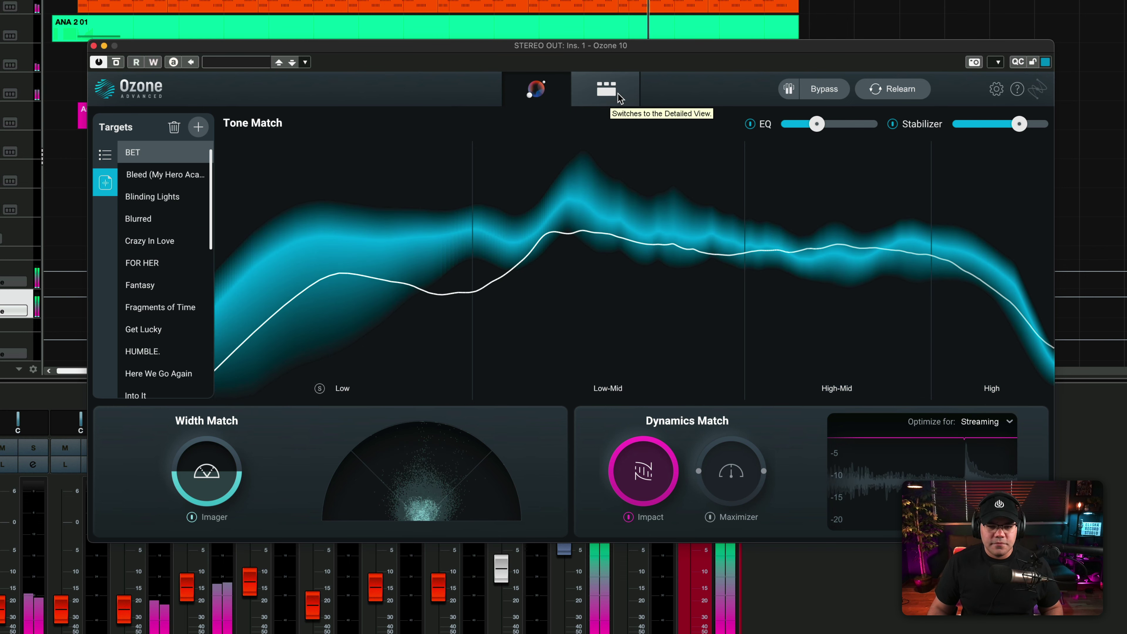
pyautogui.click(617, 94)
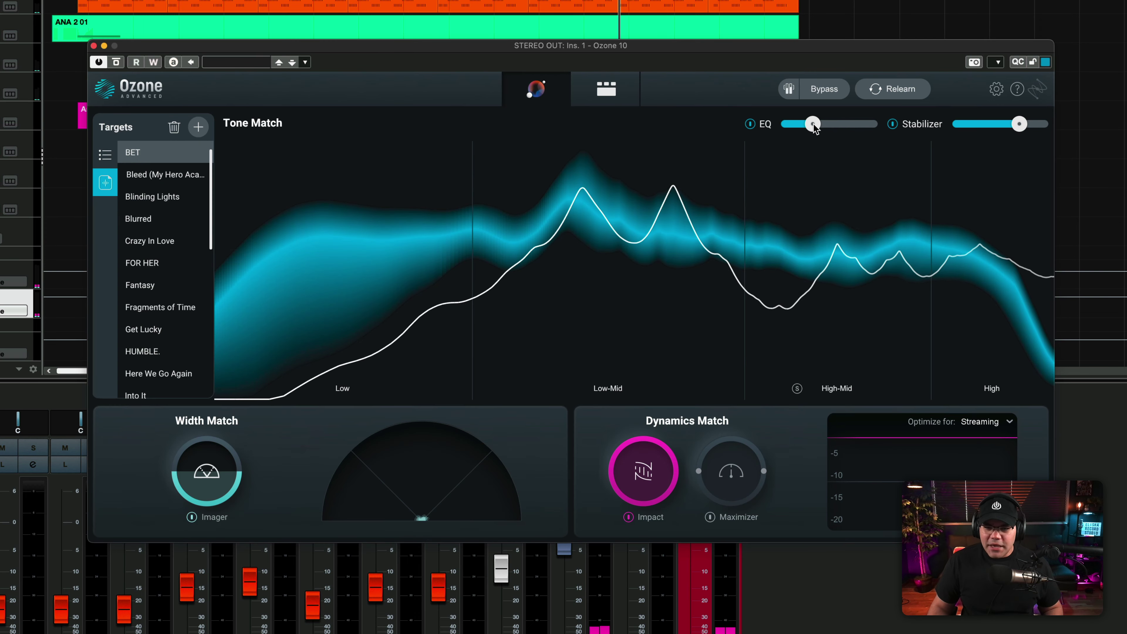
pyautogui.moveTo(832, 133)
pyautogui.mouseDown()
pyautogui.moveTo(800, 133)
pyautogui.moveTo(836, 136)
pyautogui.mouseUp()
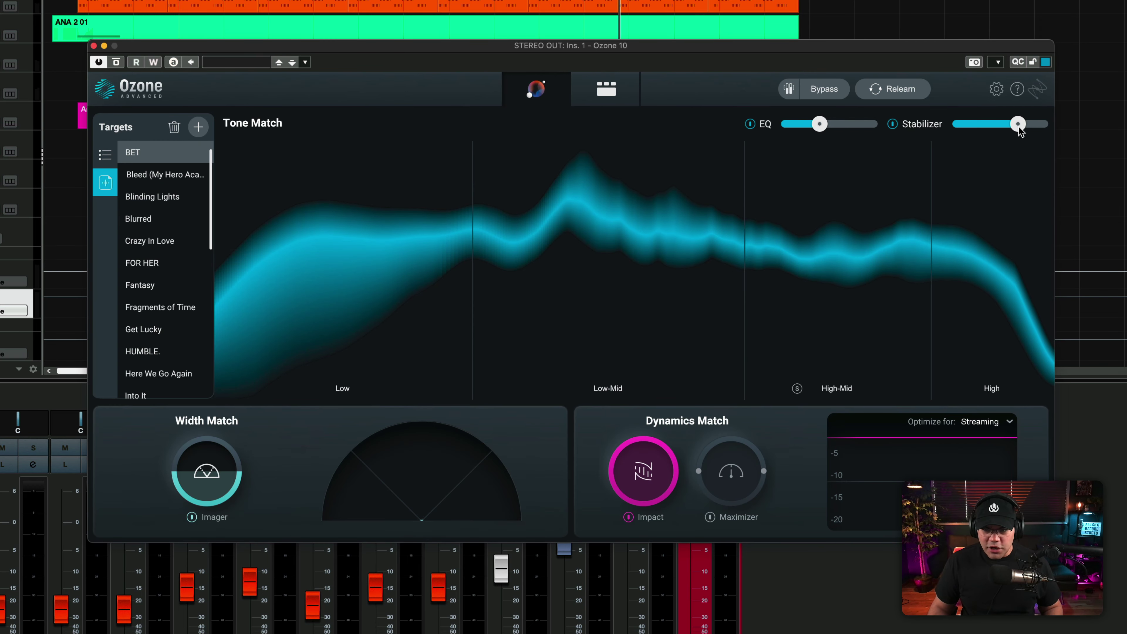
pyautogui.moveTo(1019, 126); pyautogui.dragTo(994, 125)
pyautogui.scroll(1, 156, 222)
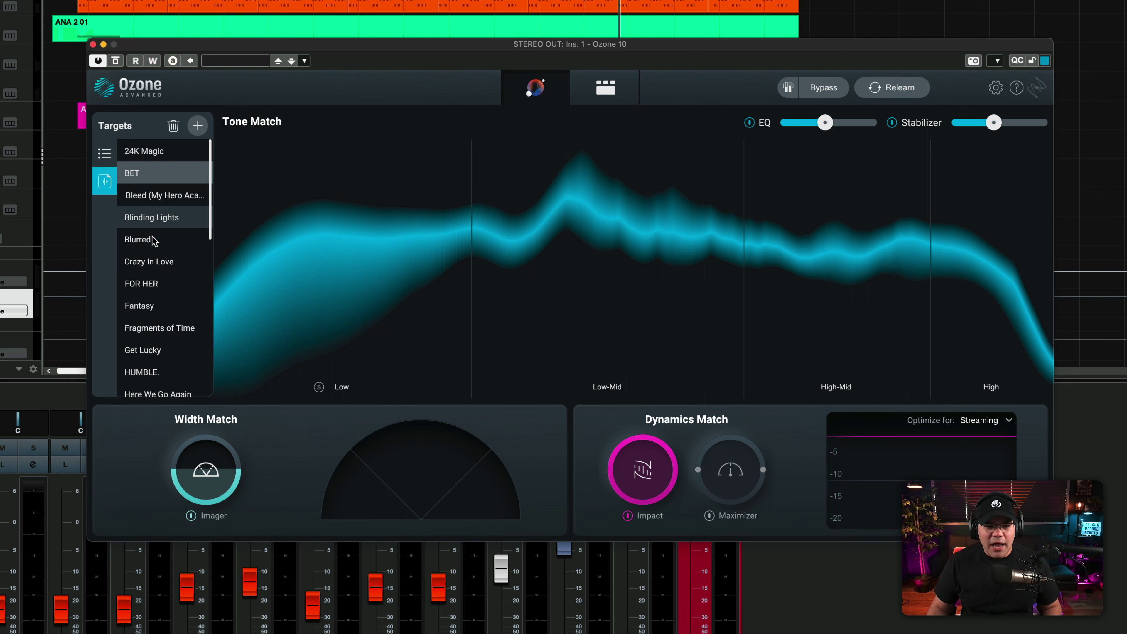